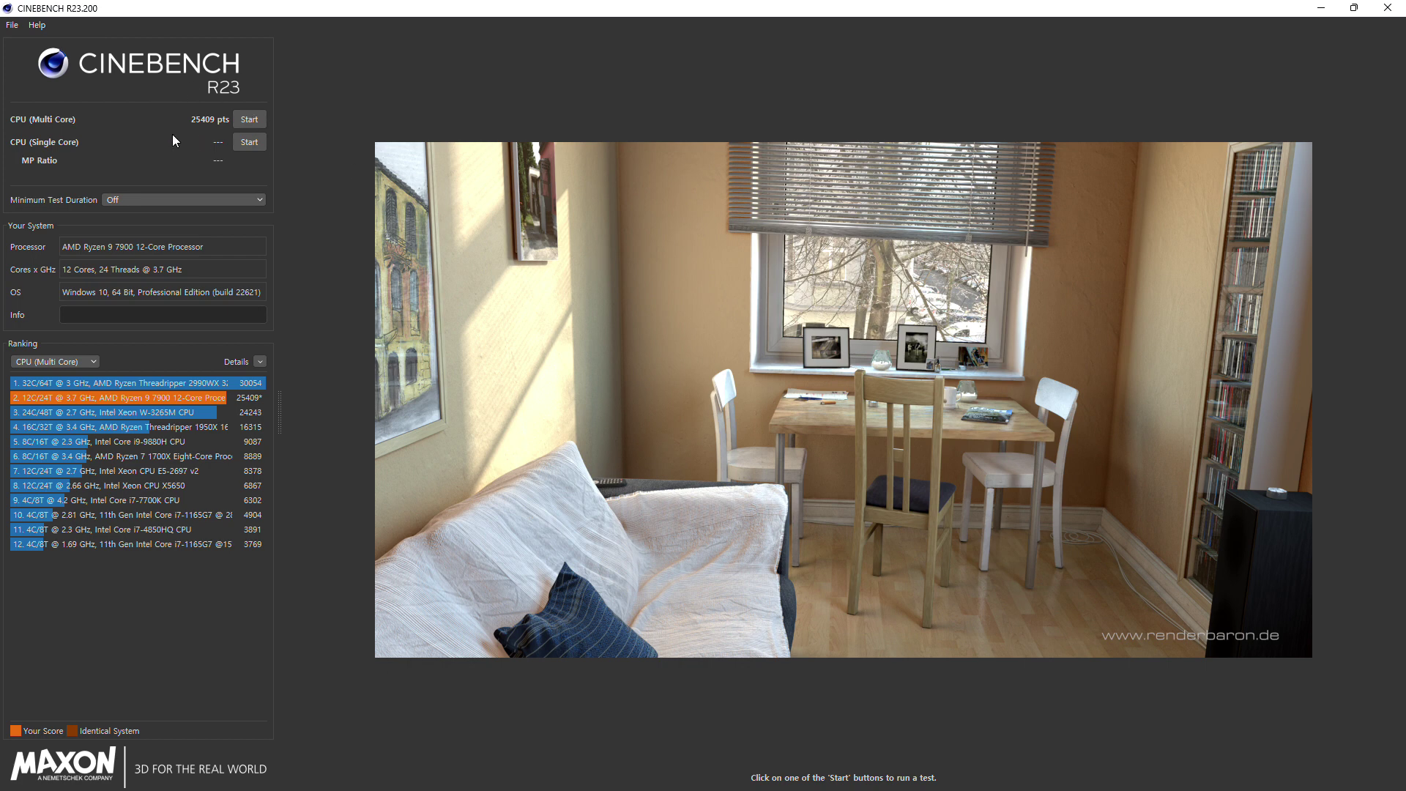
Minimize Cinebench, open ZenTimings and move its window aside on the desktop
left_click(1324, 7)
left_click(863, 769)
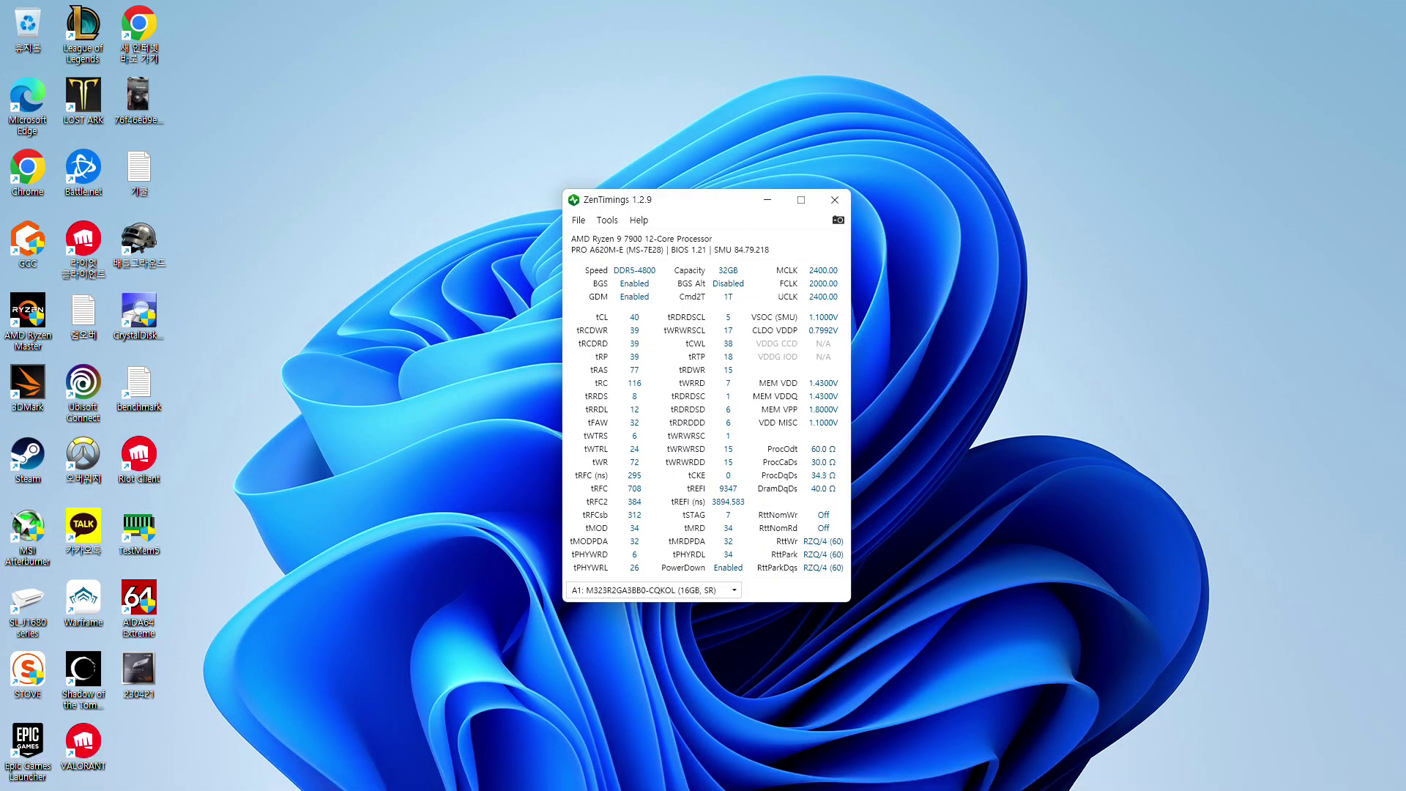
left_click_drag(727, 205, 525, 205)
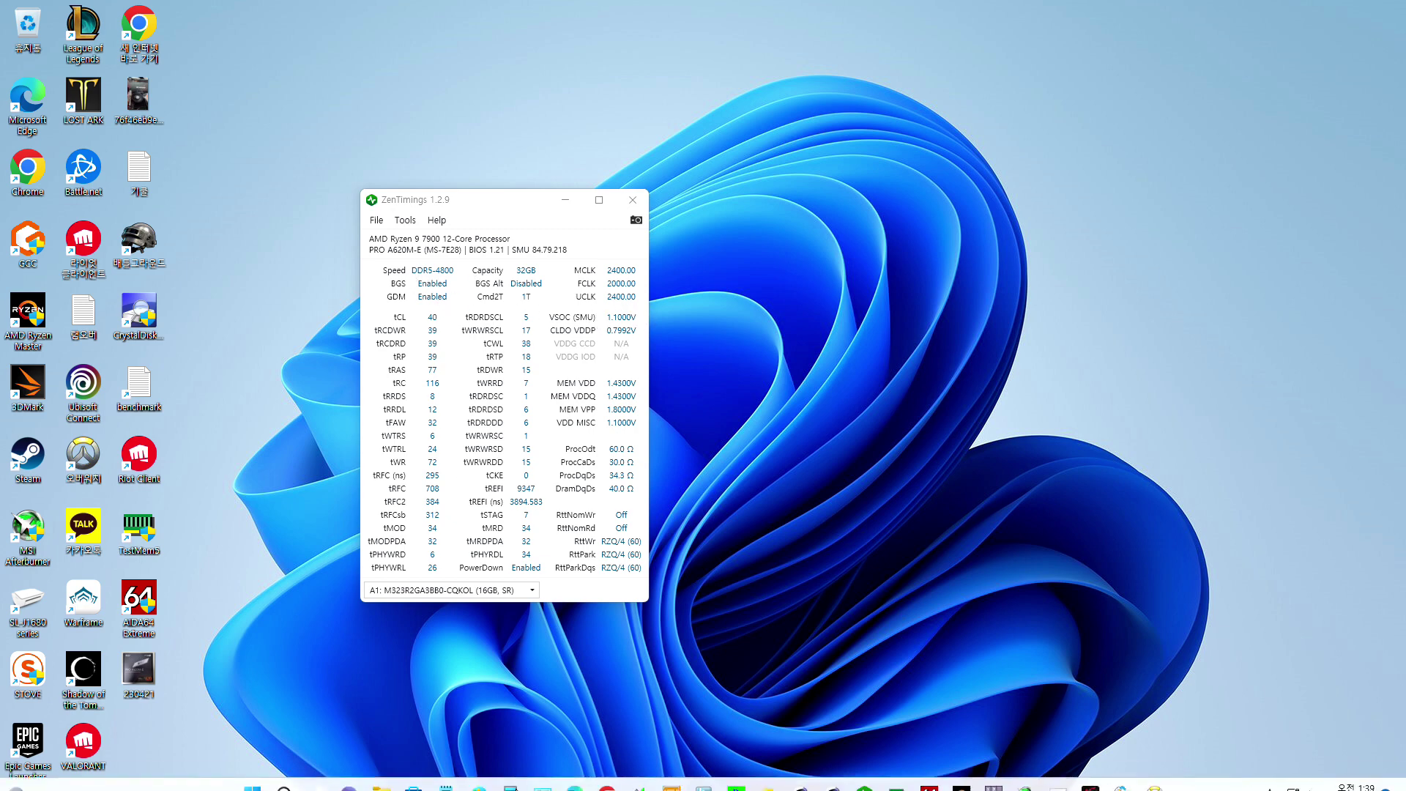
Switch to Chrome, open YouTube and go to the channel's content list in YouTube Studio
left_click(607, 772)
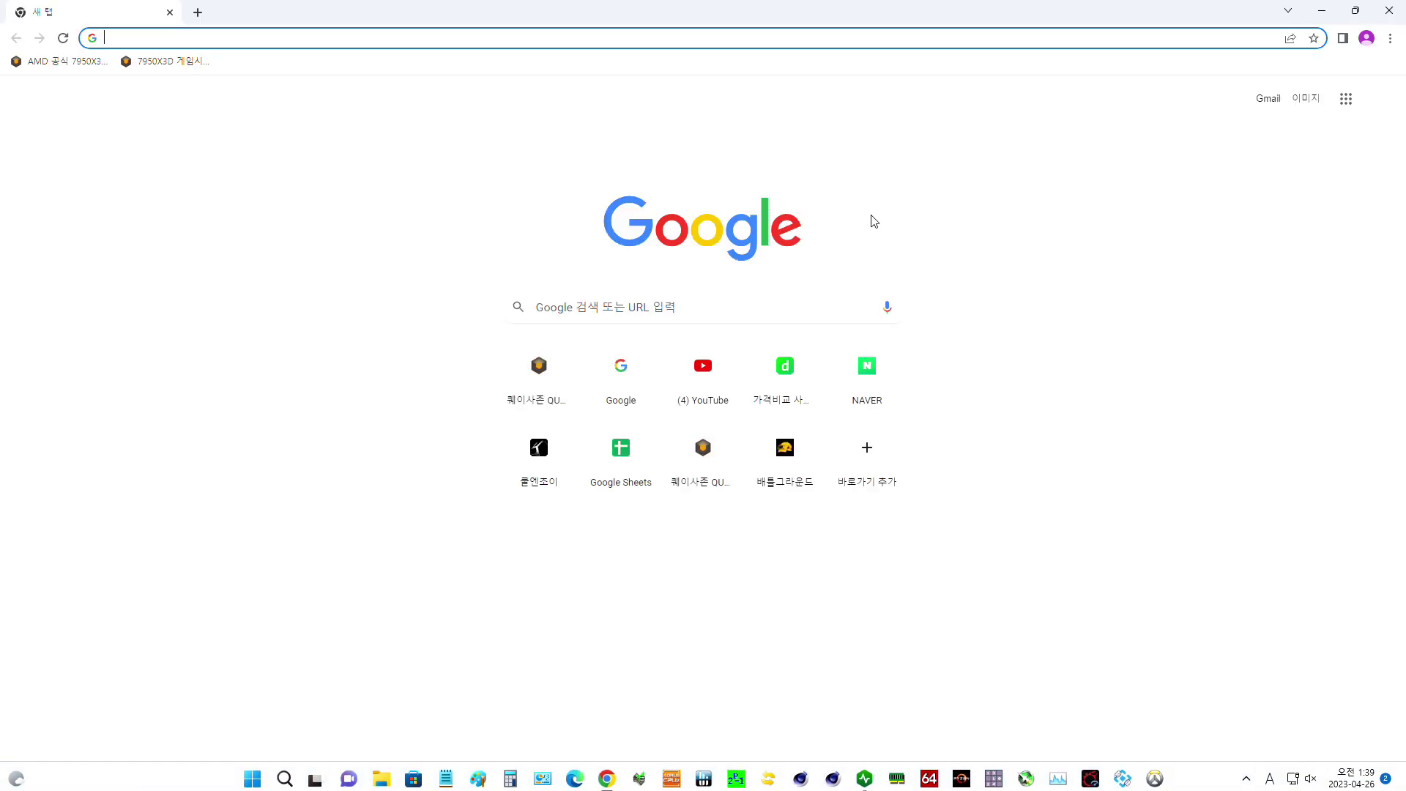
left_click(698, 377)
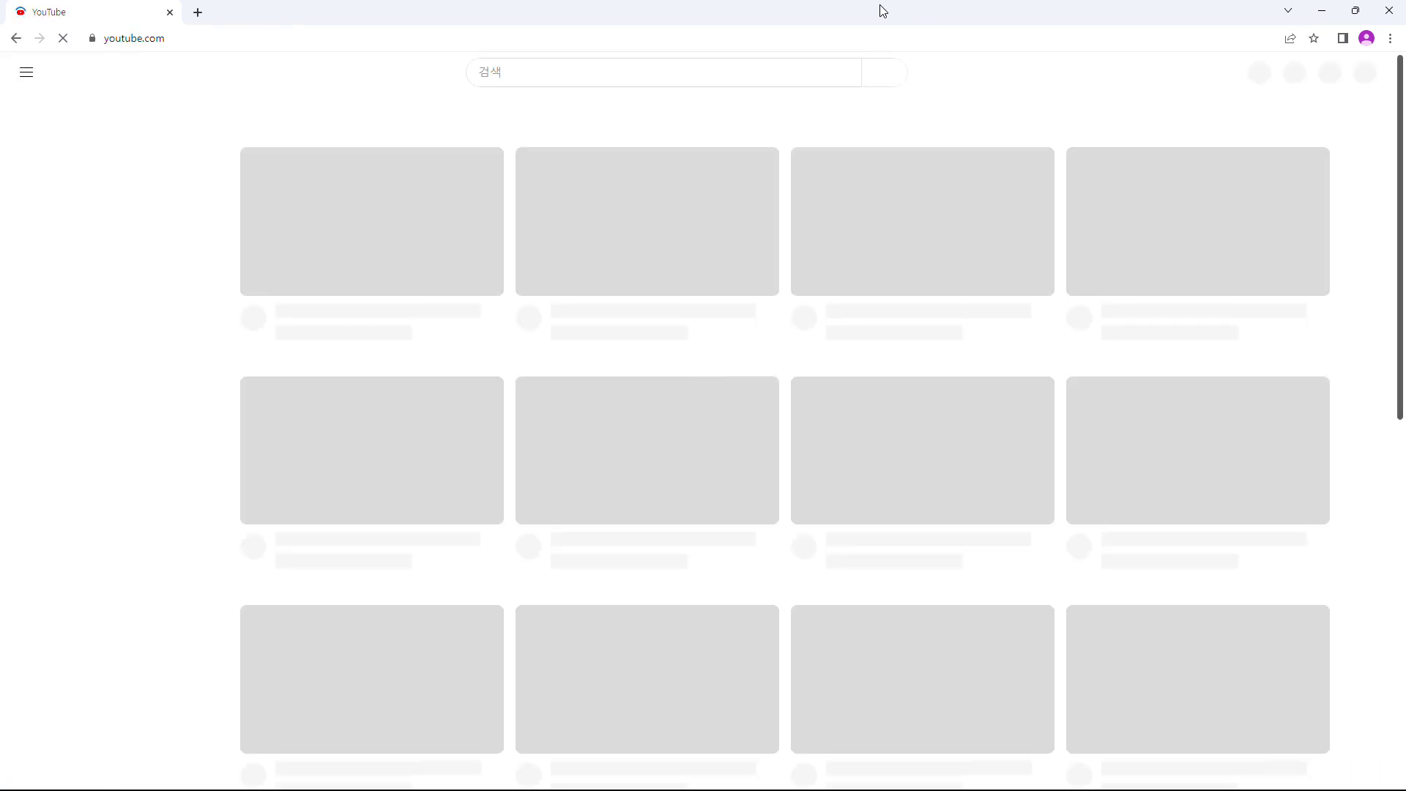
double_click(880, 9)
left_click(1315, 82)
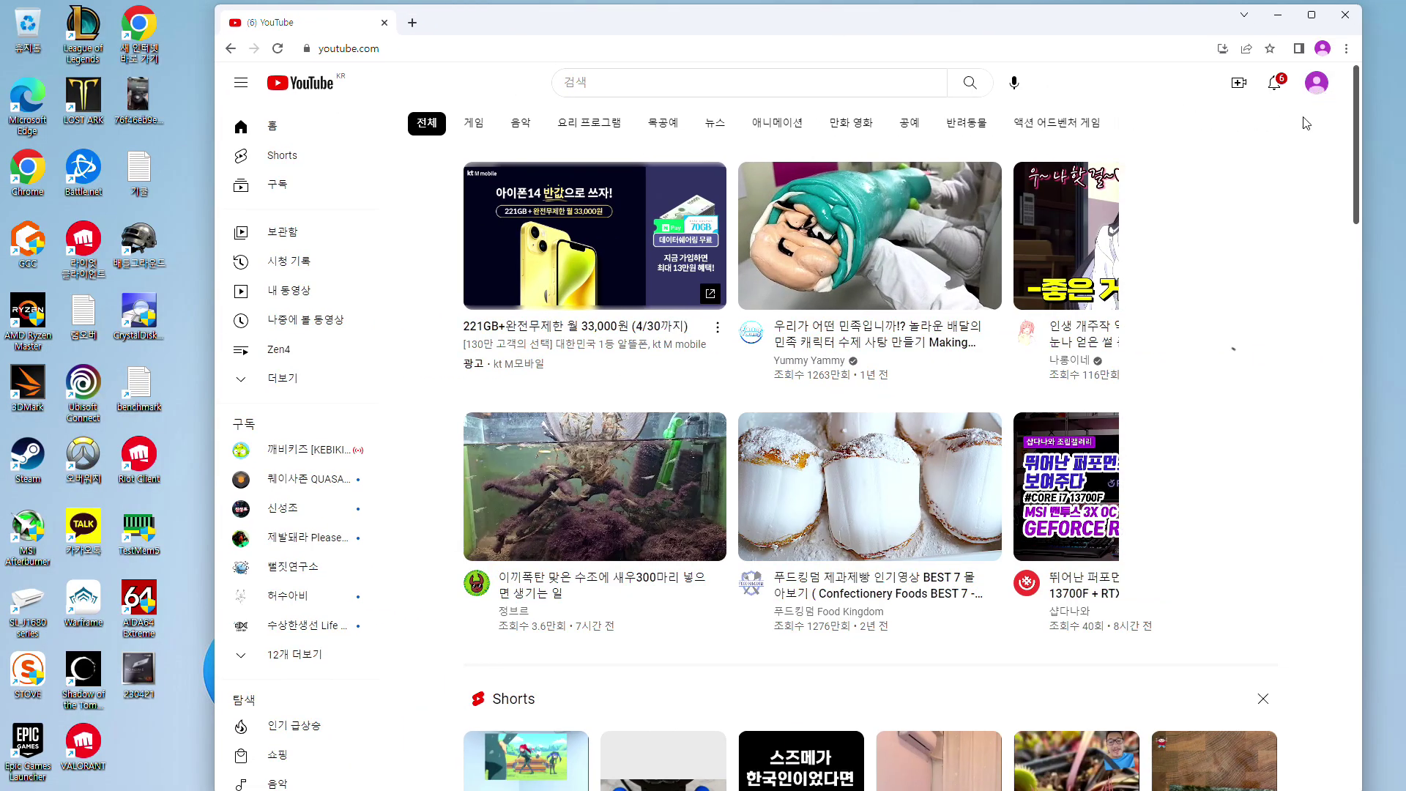
left_click(1207, 223)
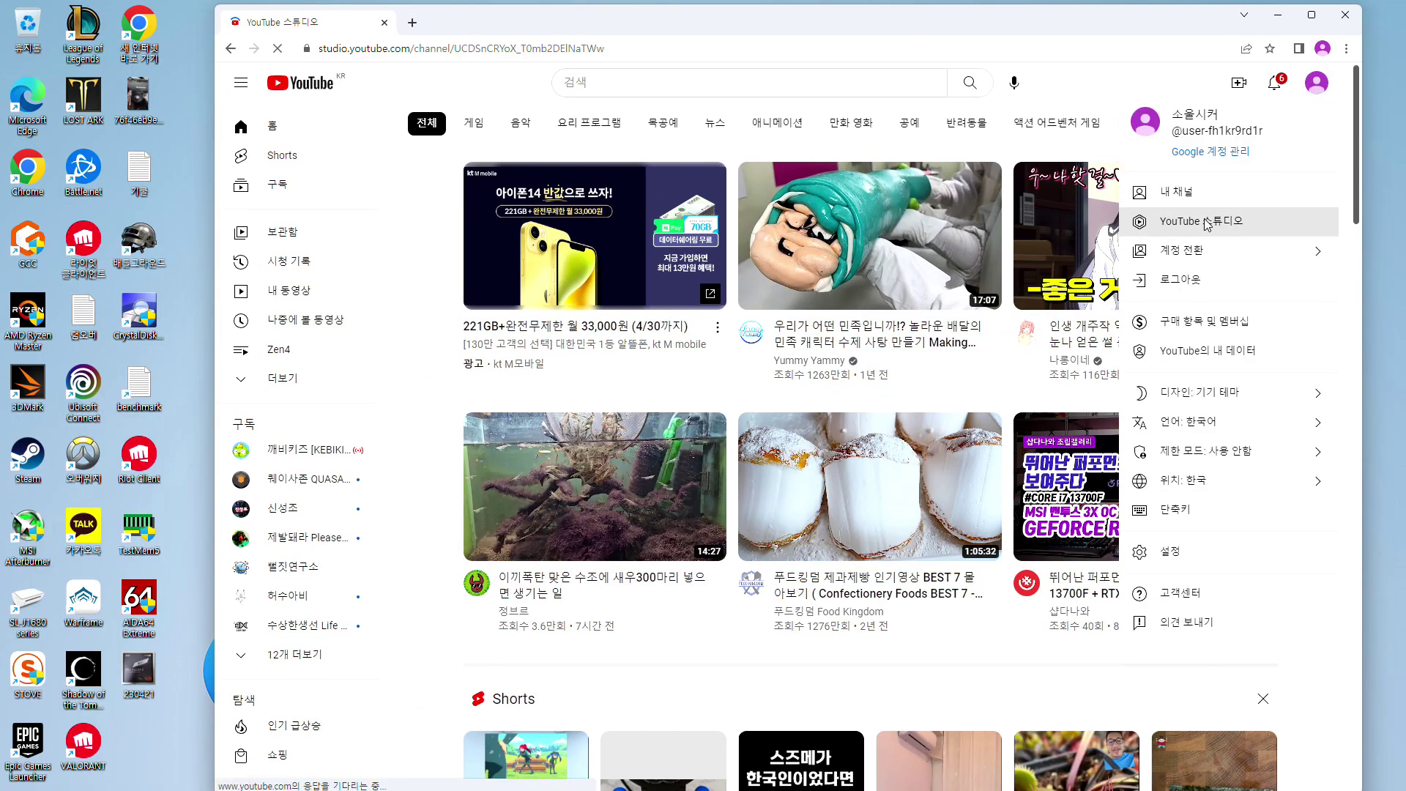
left_click(291, 352)
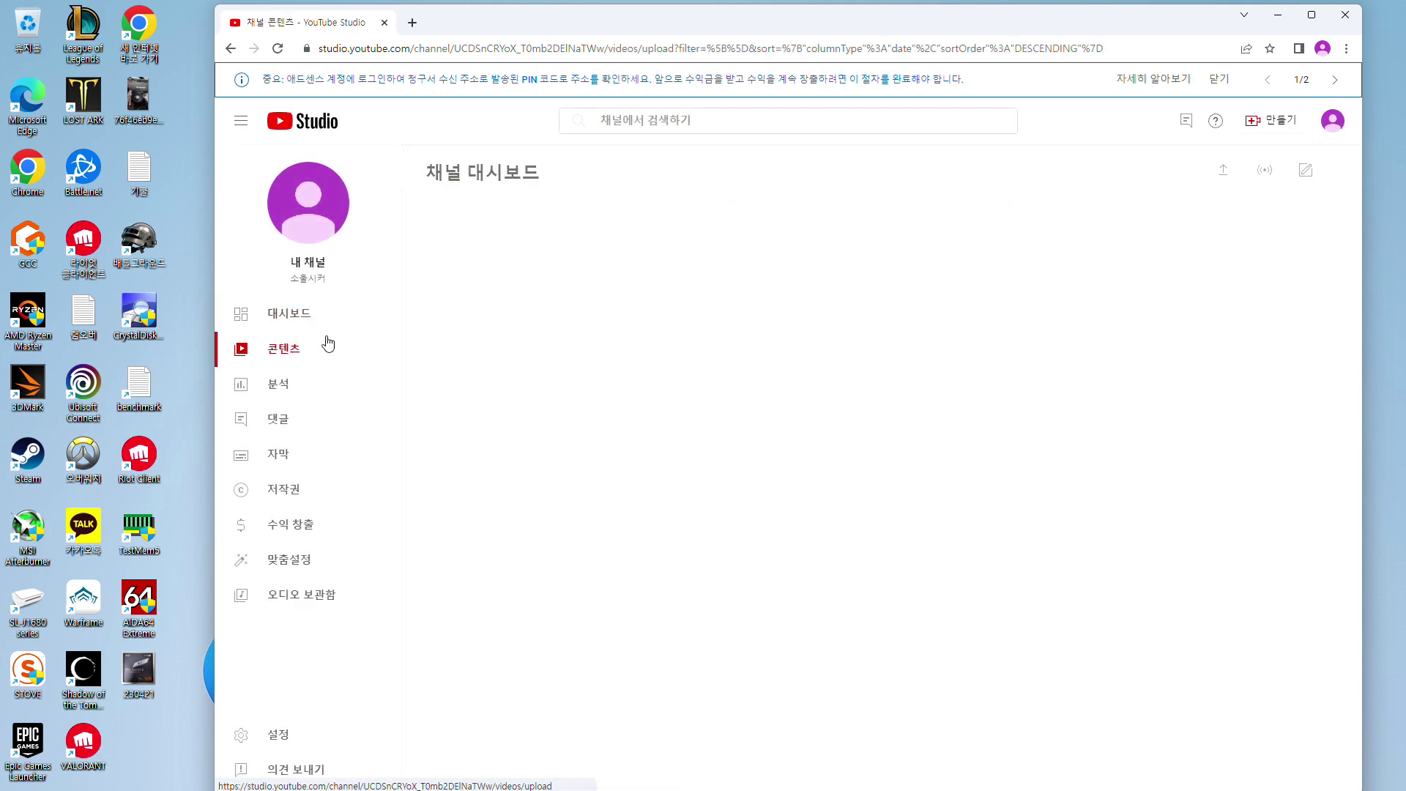
Open the uploaded "msi pro a620m-e 2부 6000 clk memory overclock" video on YouTube and skip its ad
left_click(594, 320)
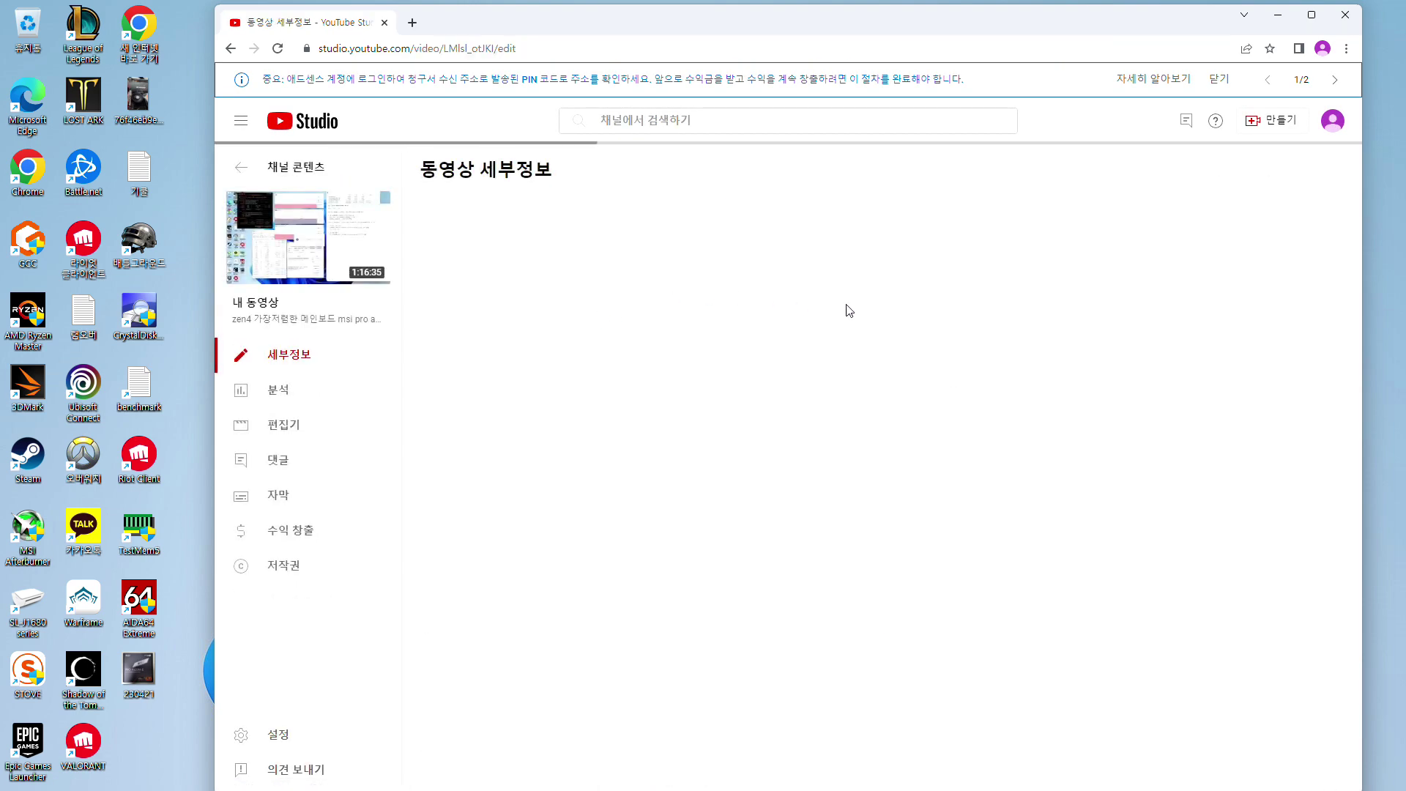
left_click(1049, 373)
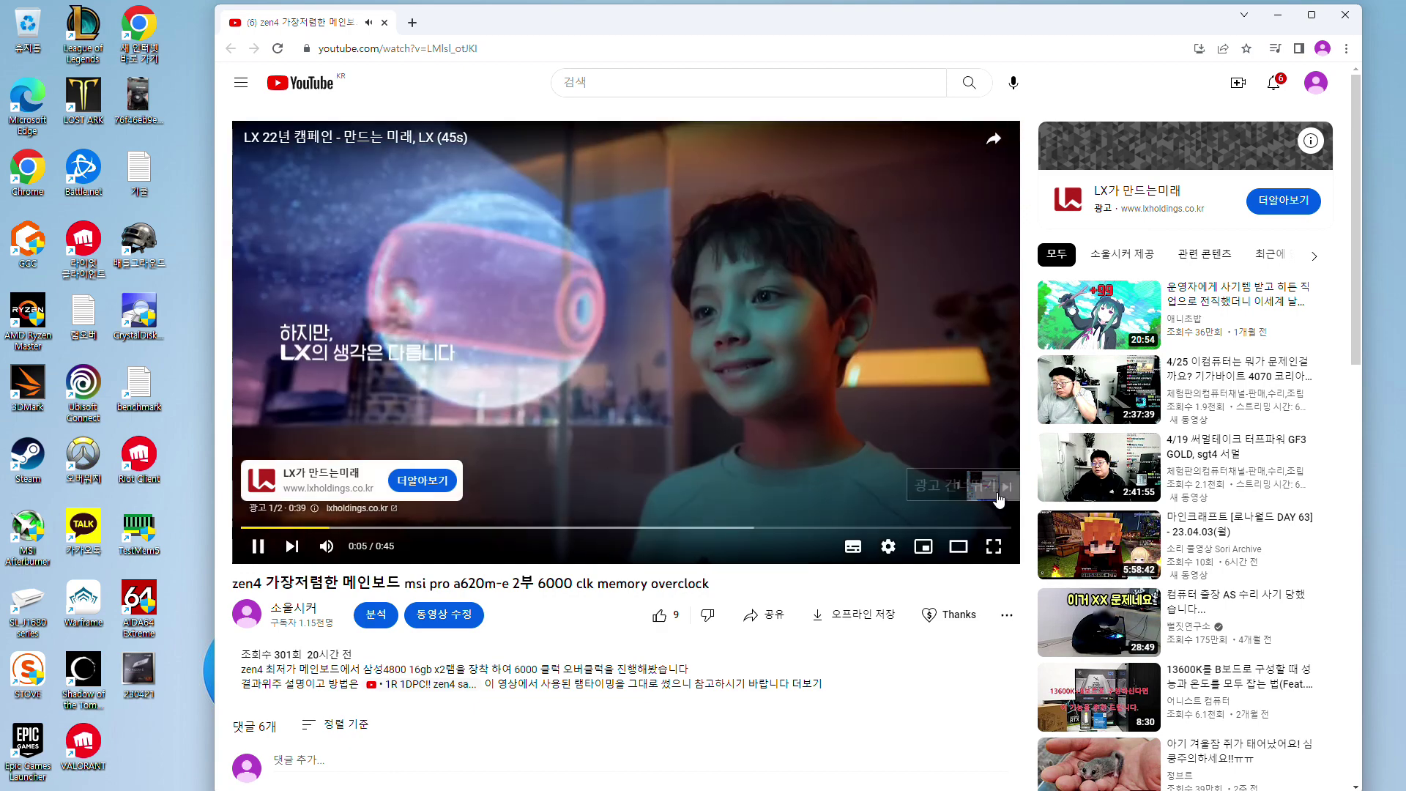
left_click(994, 495)
Place the browser window beside ZenTimings, pause the video and choose a playback quality for it
left_click_drag(537, 20, 1049, 55)
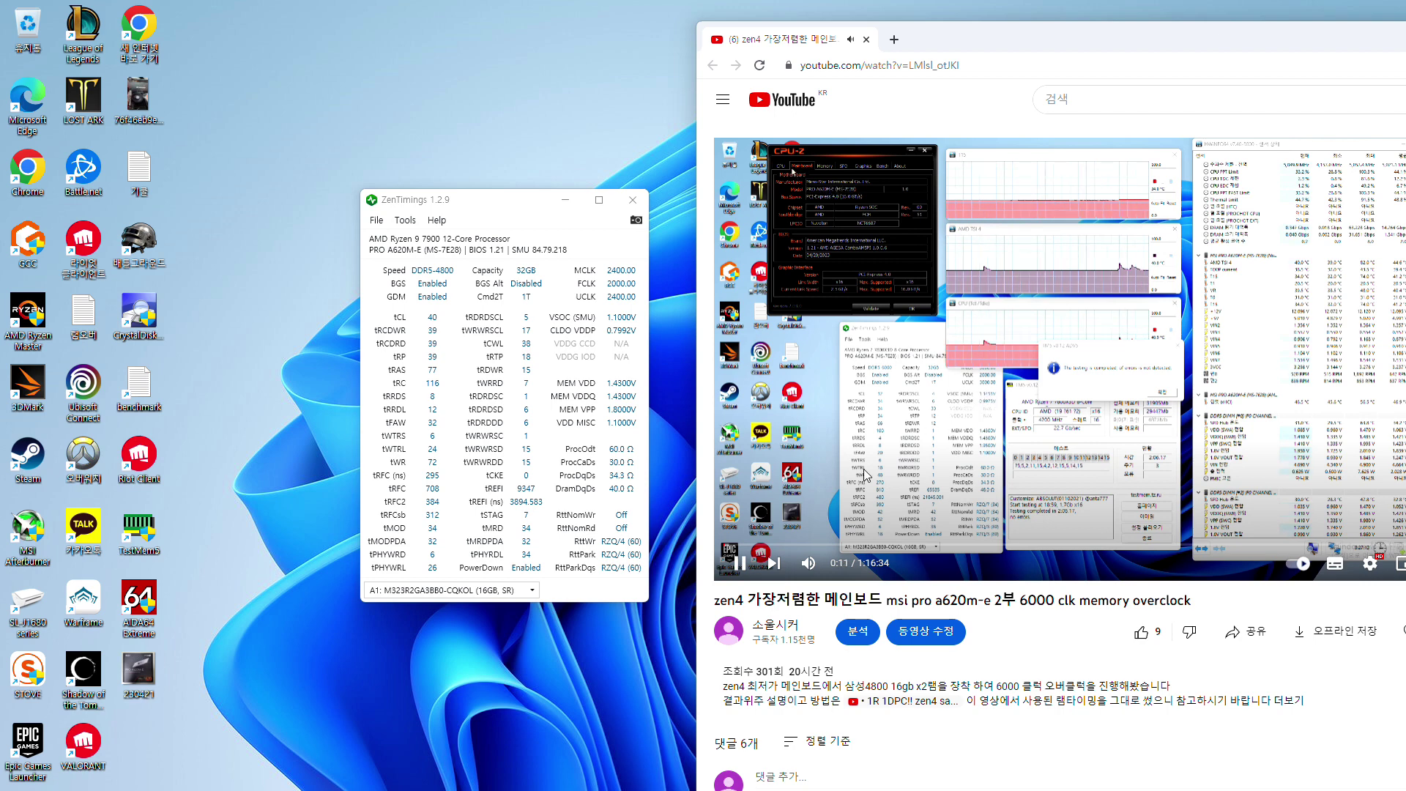
left_click(1055, 481)
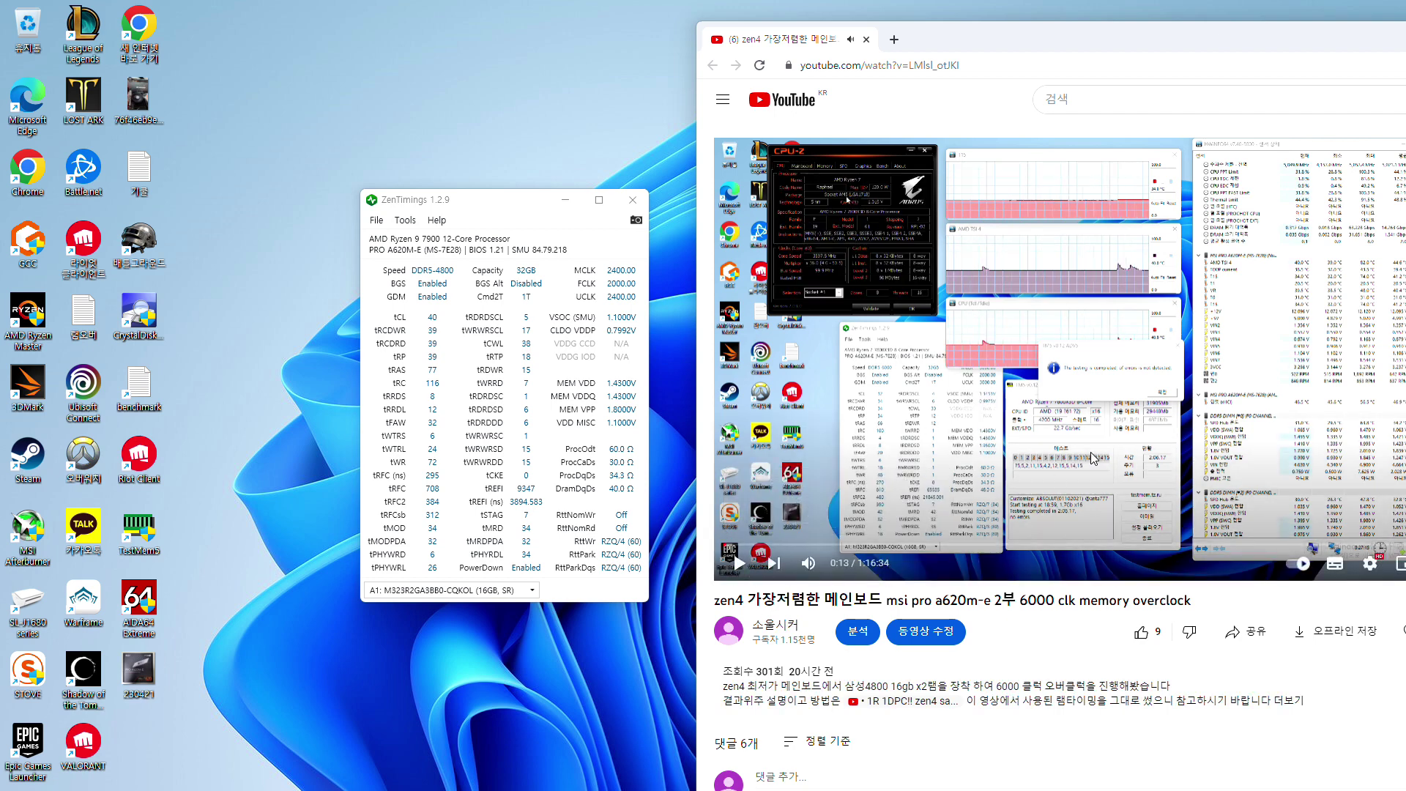
left_click(1369, 563)
left_click(1360, 517)
left_click(1360, 344)
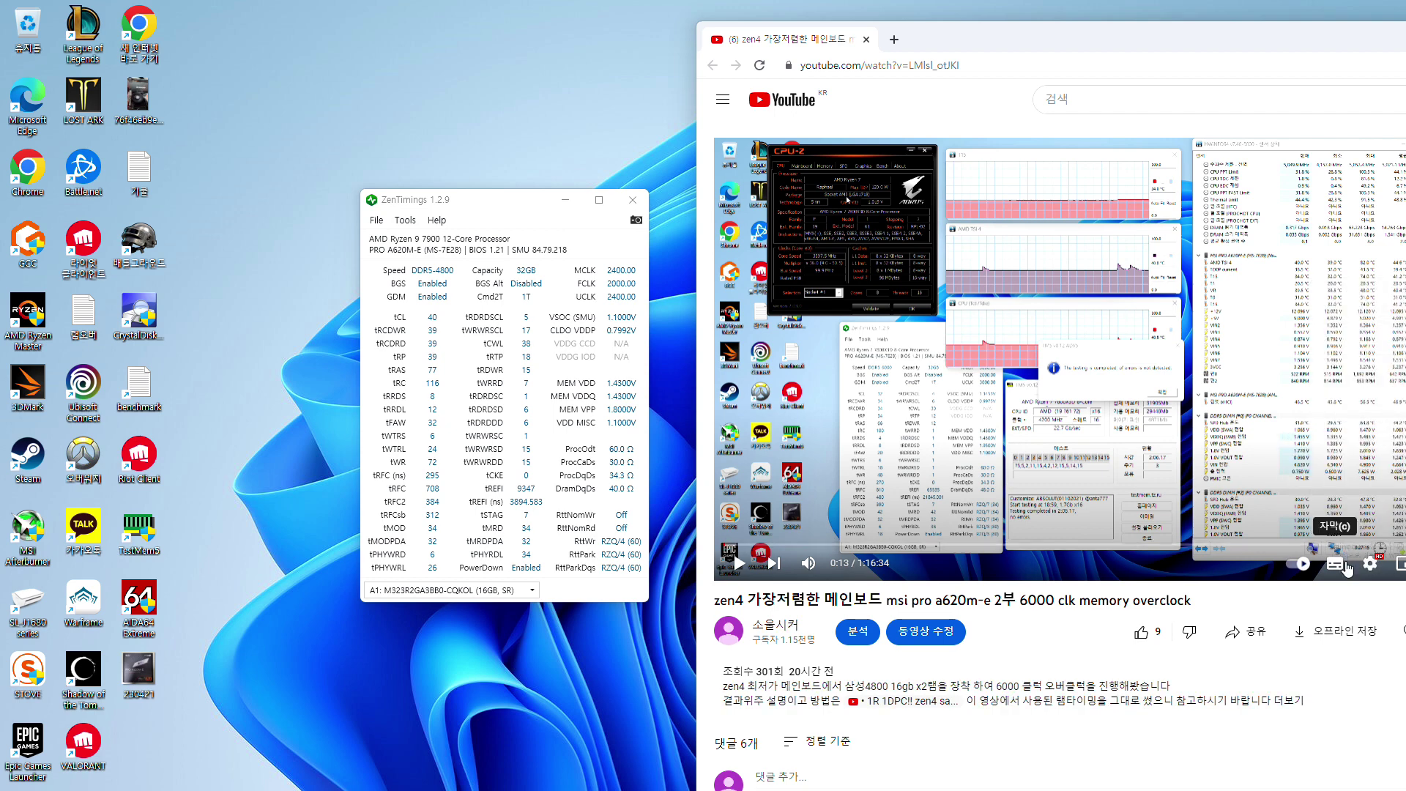
Reposition the browser window and show the paused overclock video full screen
left_click_drag(1126, 48, 1093, 46)
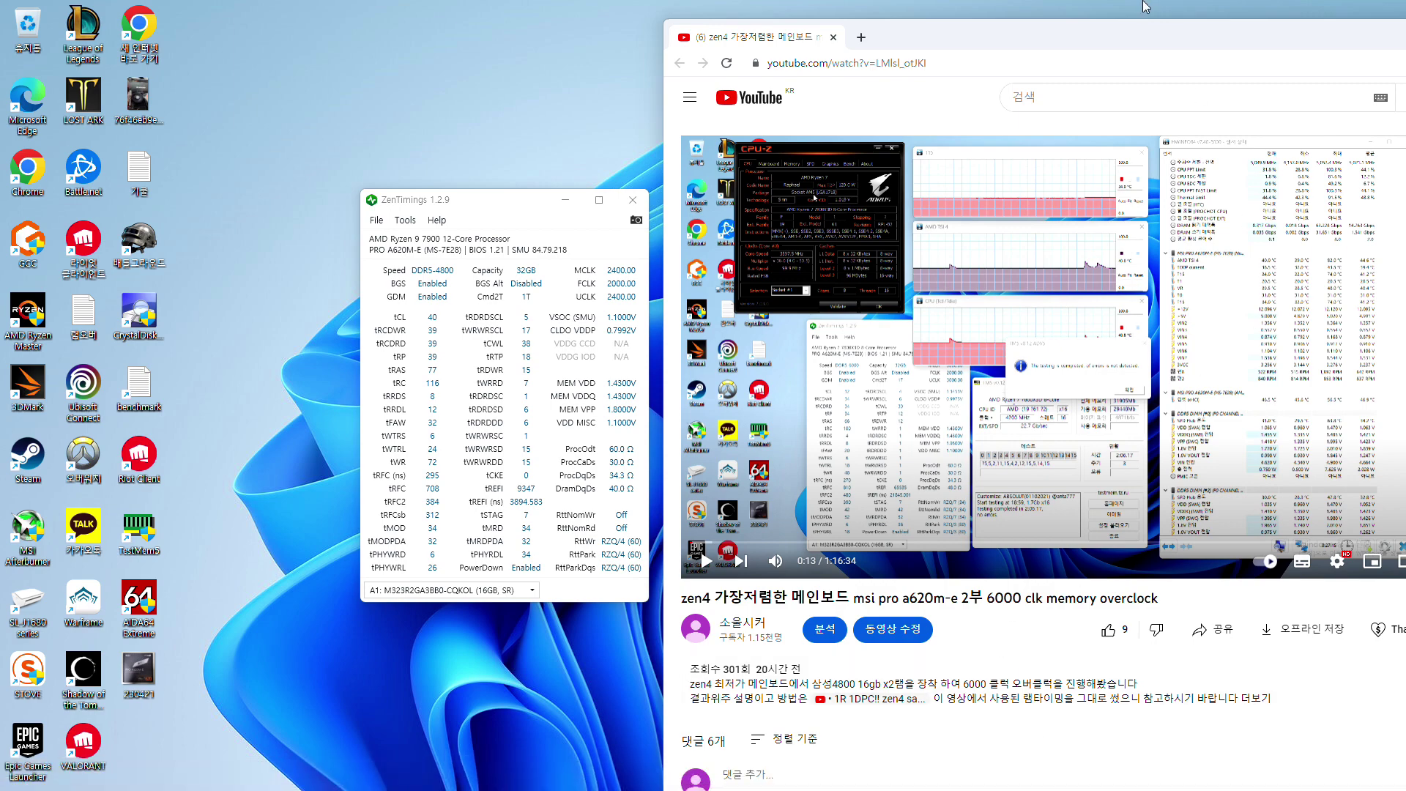
left_click_drag(1128, 37, 907, 22)
left_click(1221, 546)
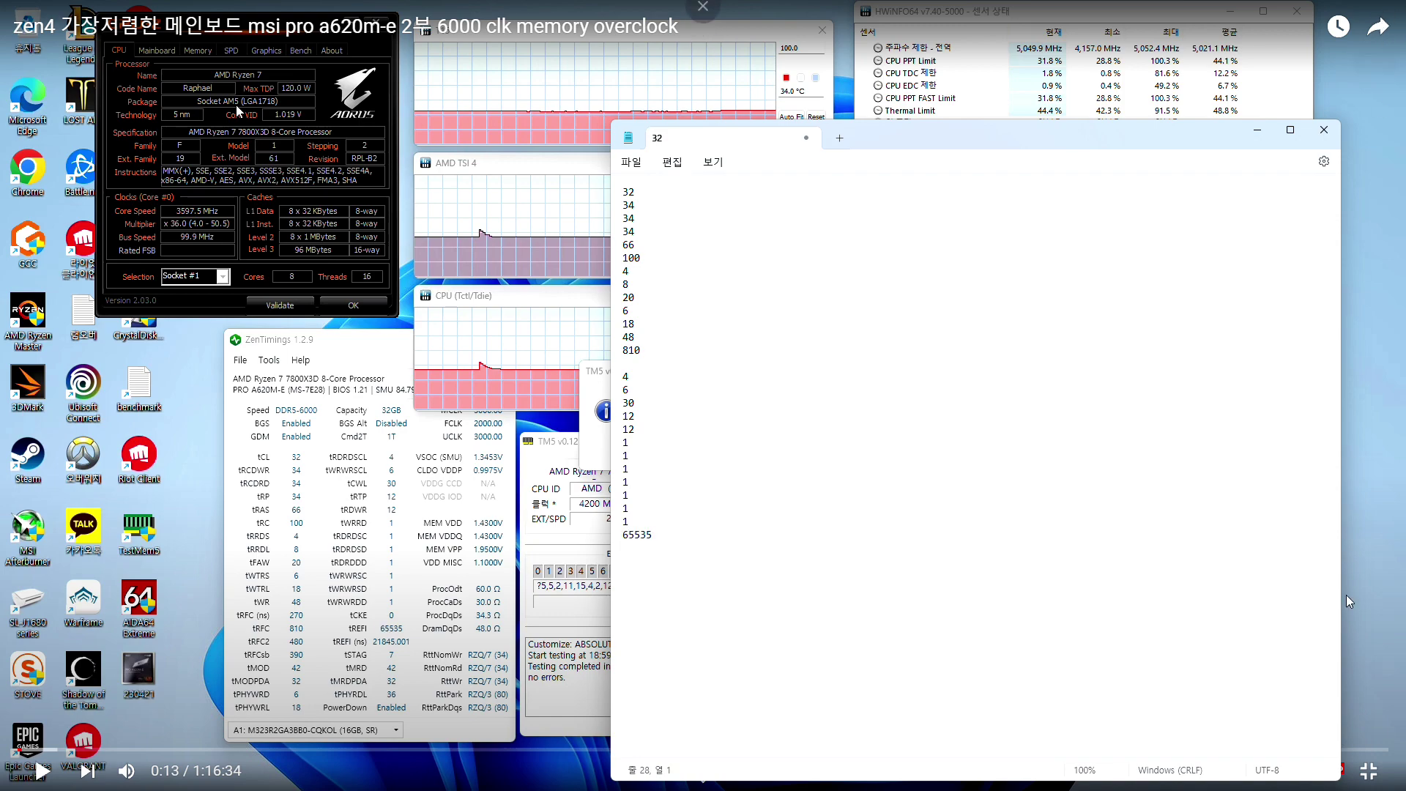
Leave the full-screen video, put the browser away and place ZenTimings beside the Notepad timing list
left_click(1366, 770)
left_click_drag(1289, 11, 1245, 38)
left_click(1228, 33)
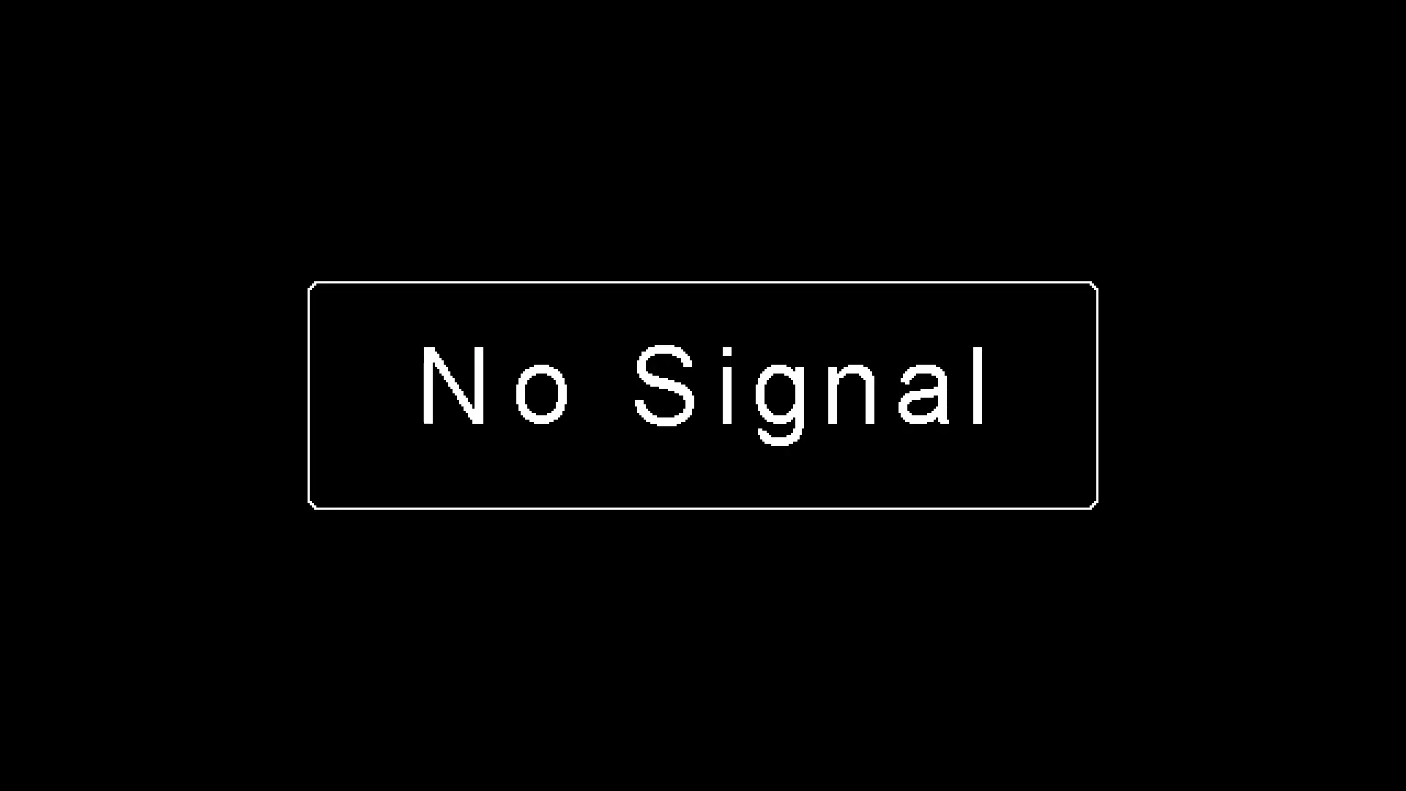
left_click_drag(372, 189, 389, 182)
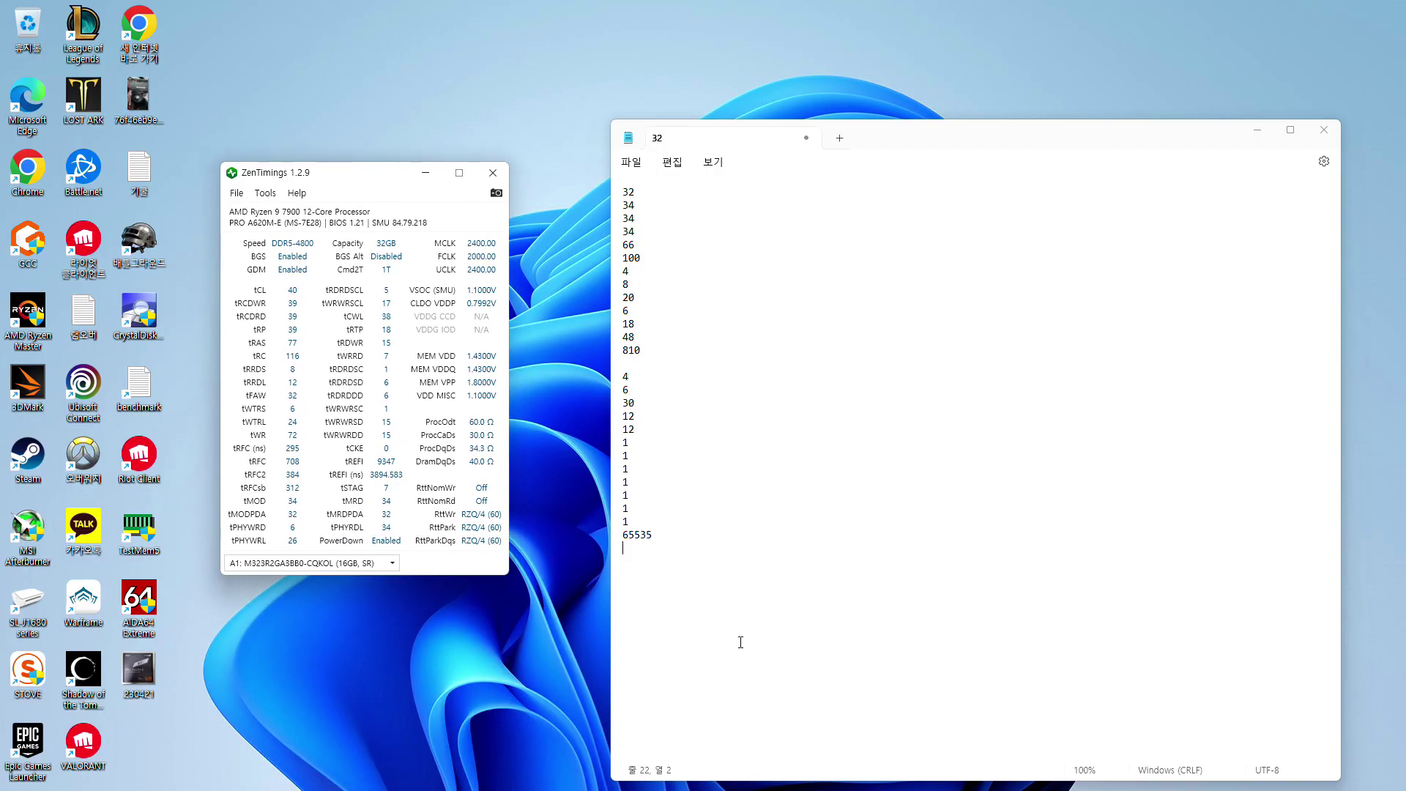
Insert 6000 as a new first line above the memory timing list in Notepad
left_click(694, 581)
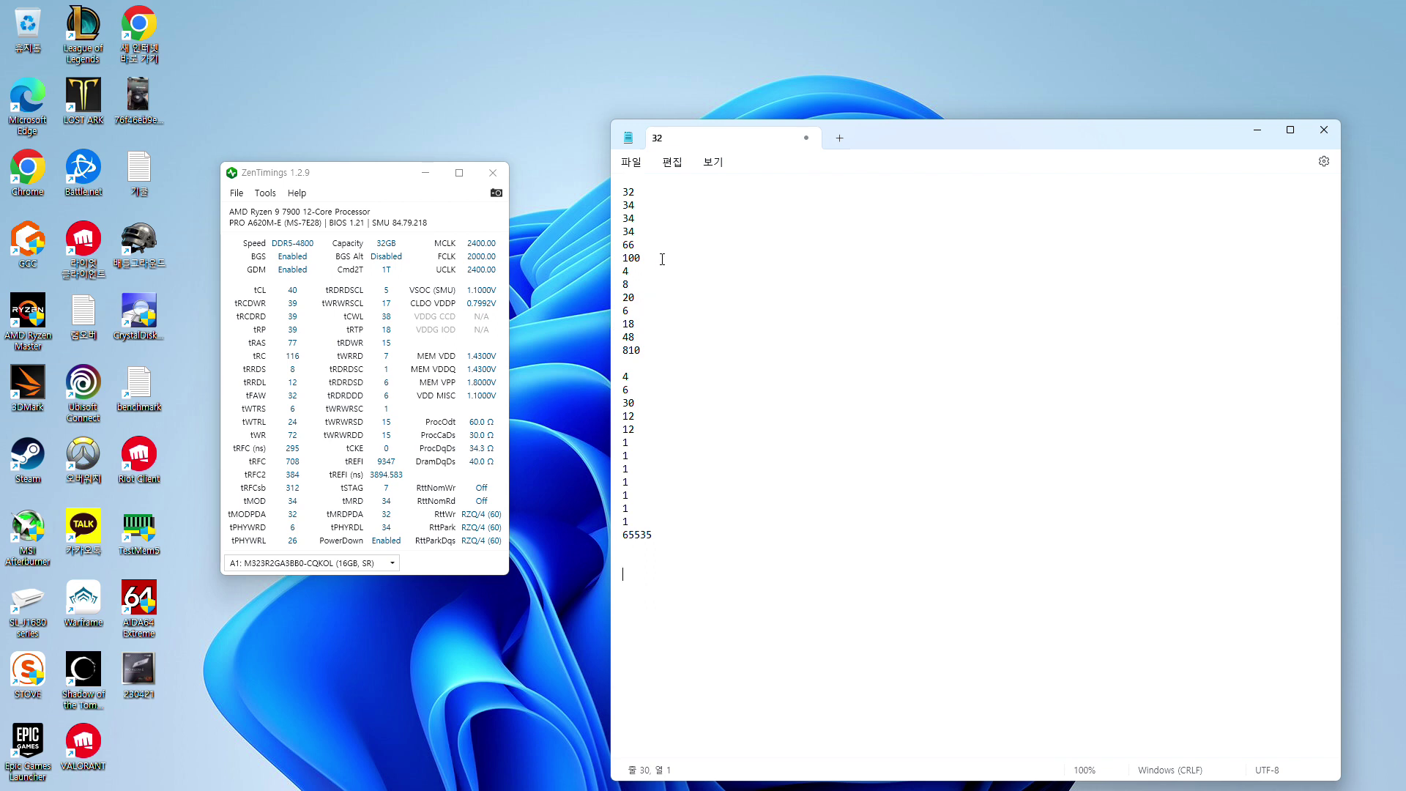
left_click_drag(647, 195, 614, 197)
left_click(640, 196)
key("Return")
key("Up")
type("6-")
type("000")
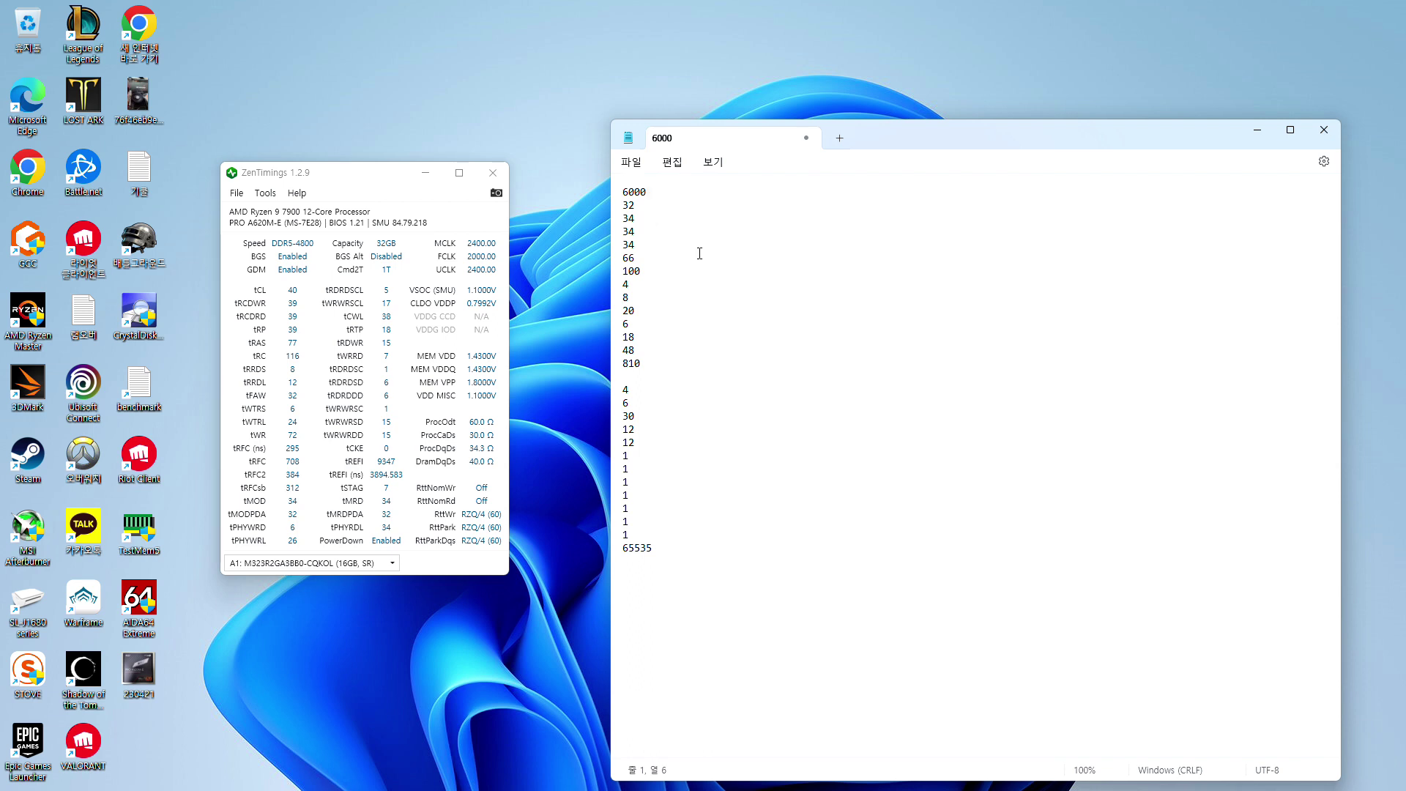
Open the Google Sheets spreadsheet in Chrome, move its window and add a new sheet after 기본
mouse_move(672, 787)
double_click(152, 35)
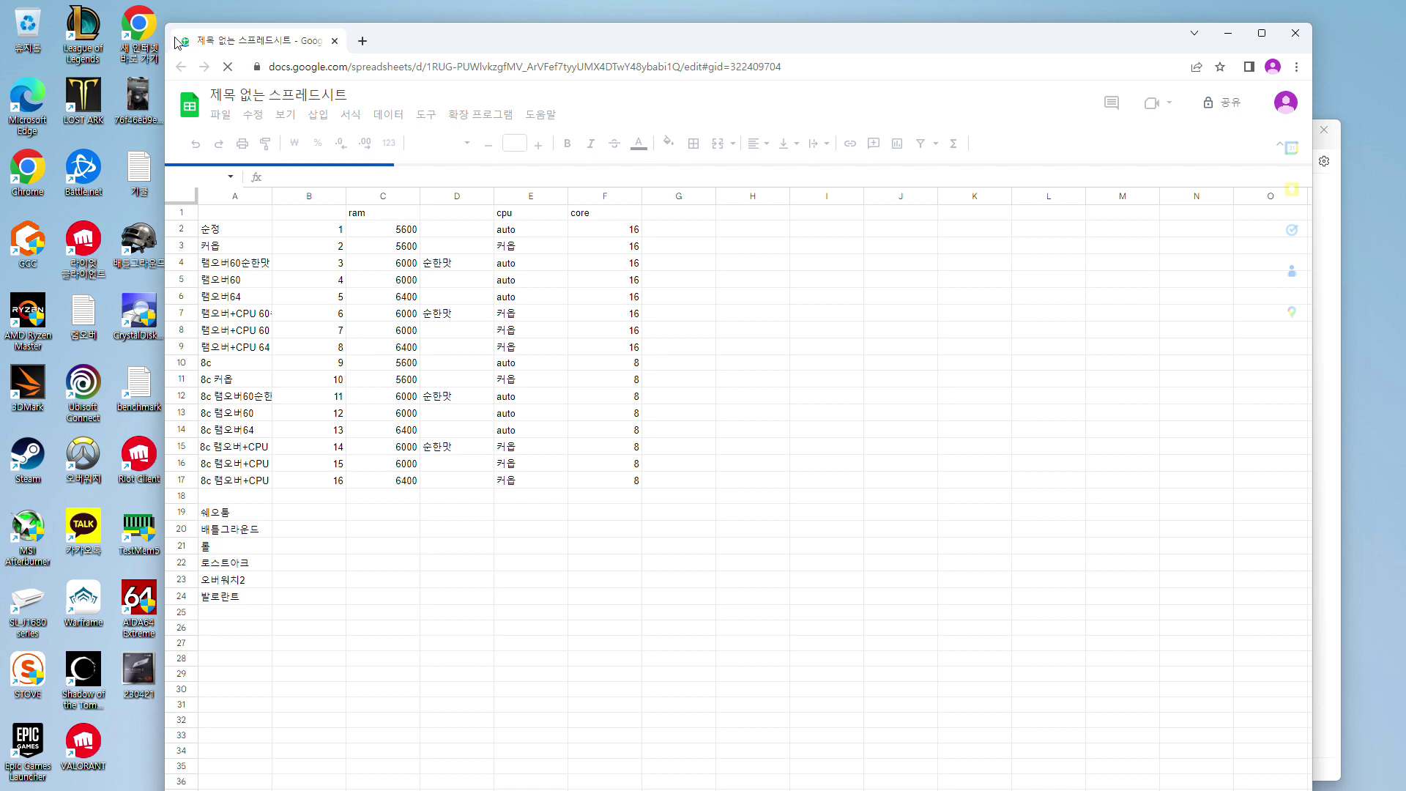
left_click_drag(551, 22, 627, 64)
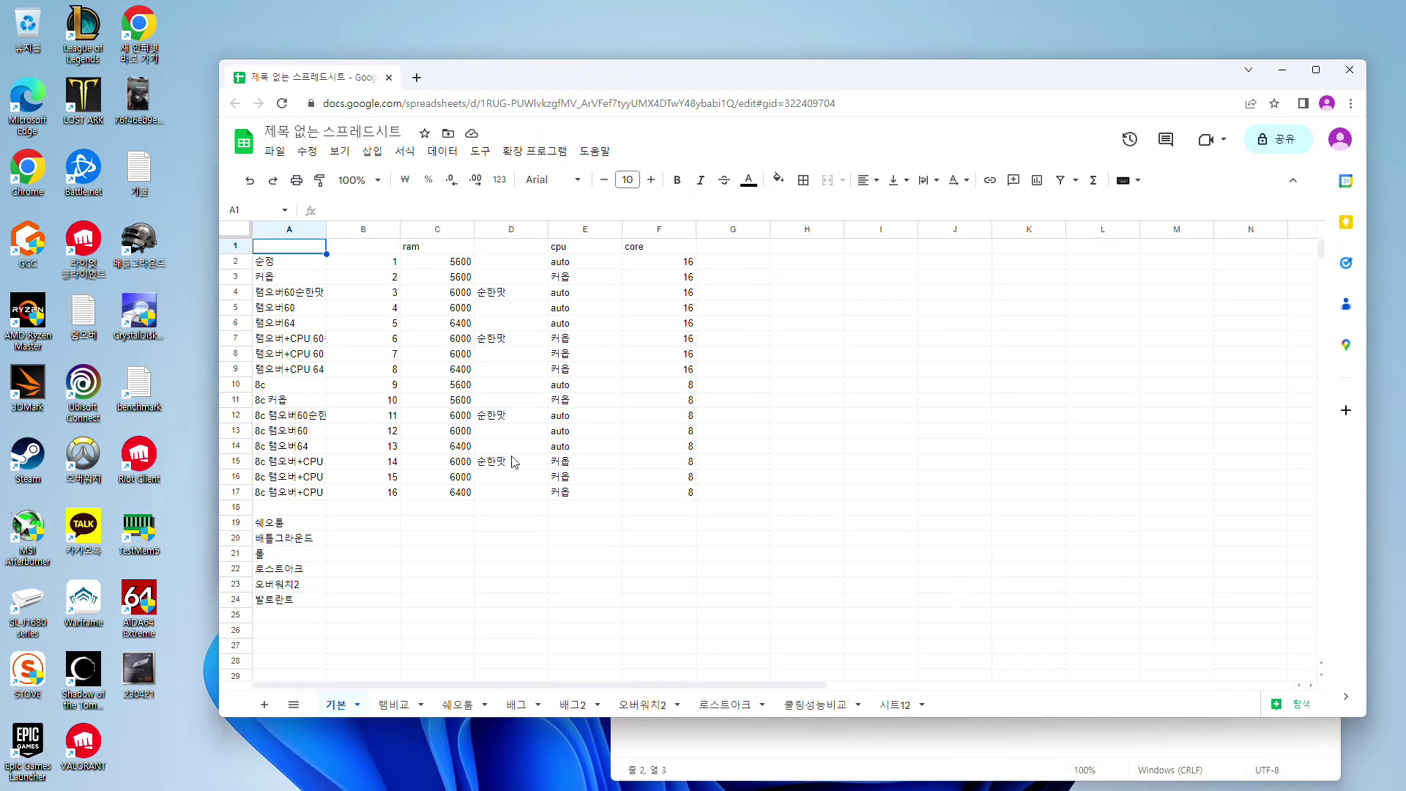
left_click(265, 705)
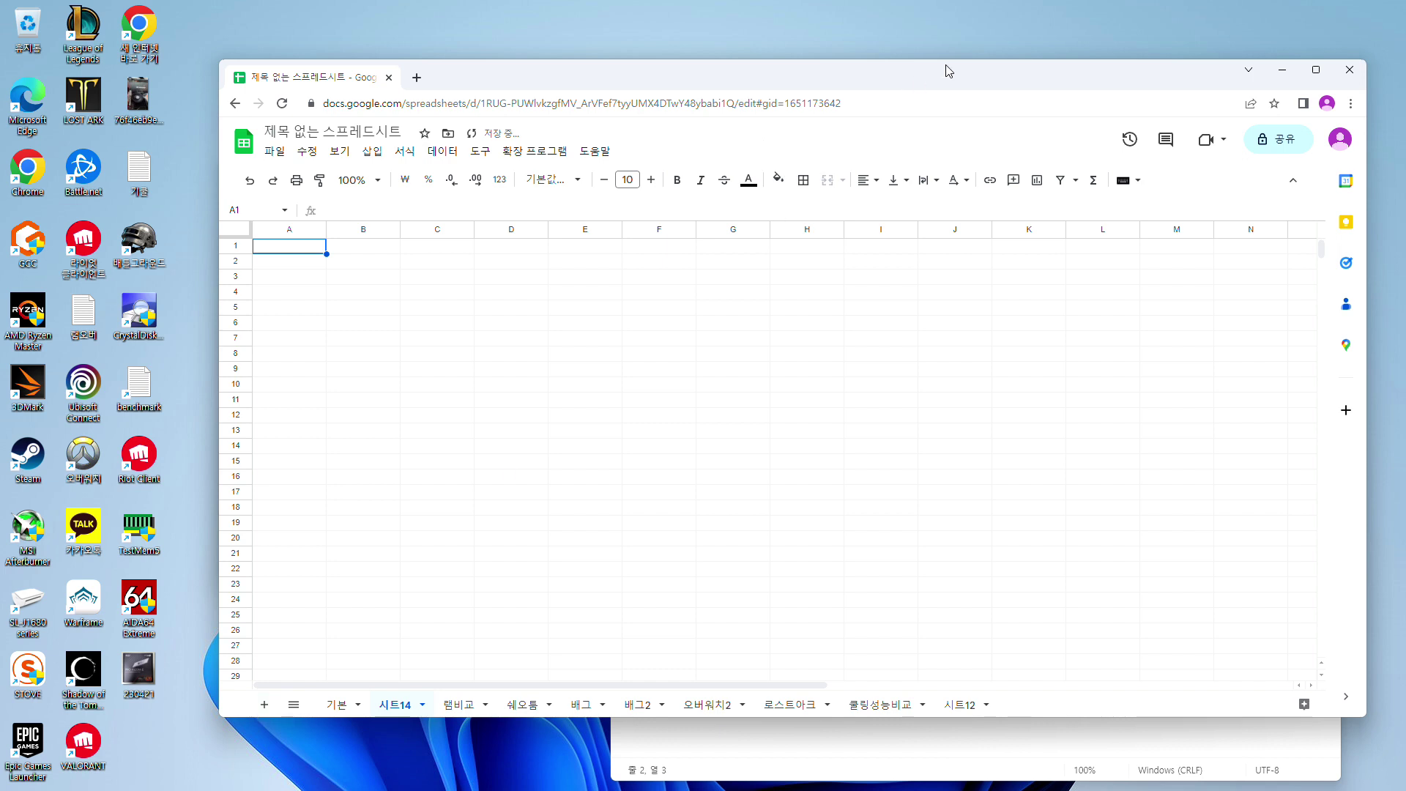
Enter 6000 in cell A1 and 1.43 in cell B1 of the new sheet
left_click(856, 737)
left_click(320, 260)
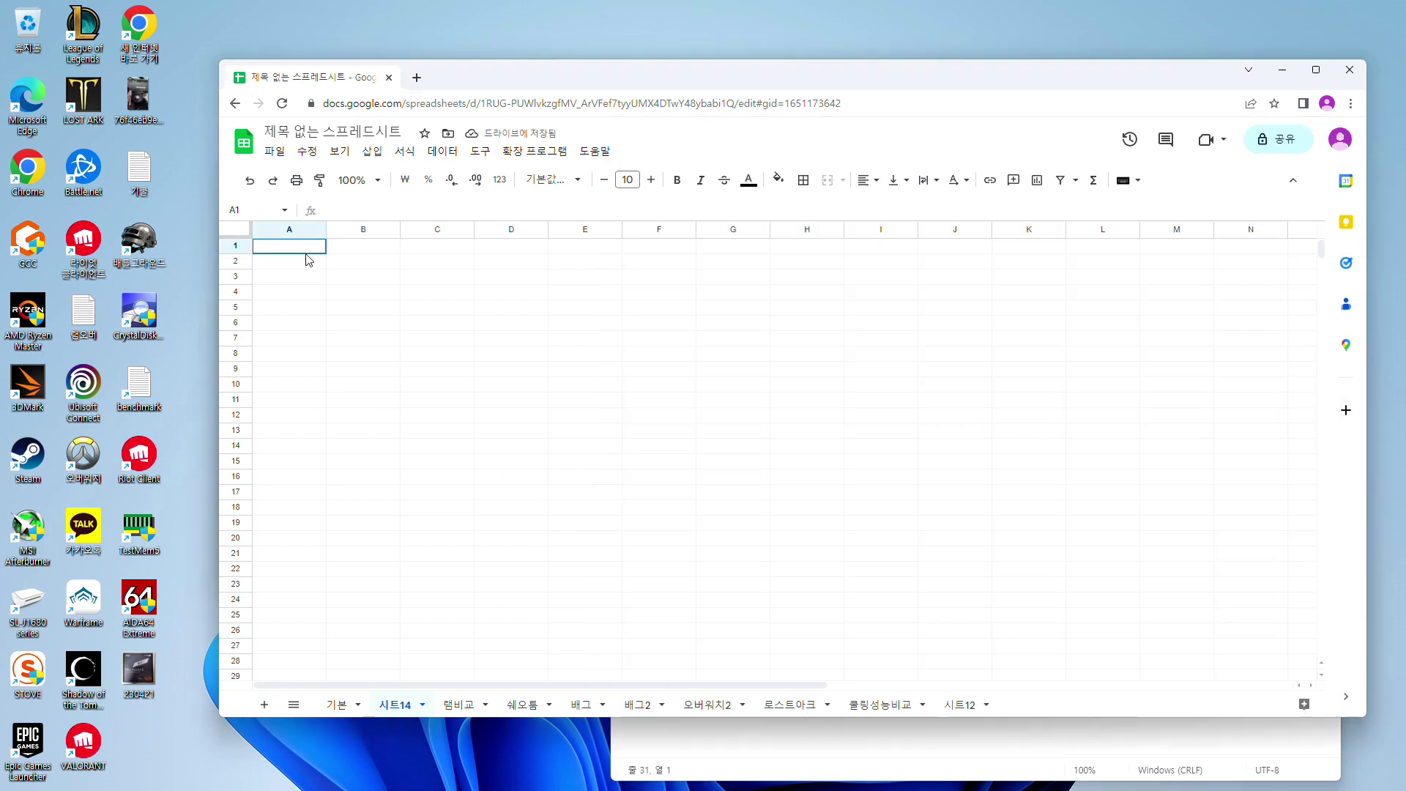
type("6000")
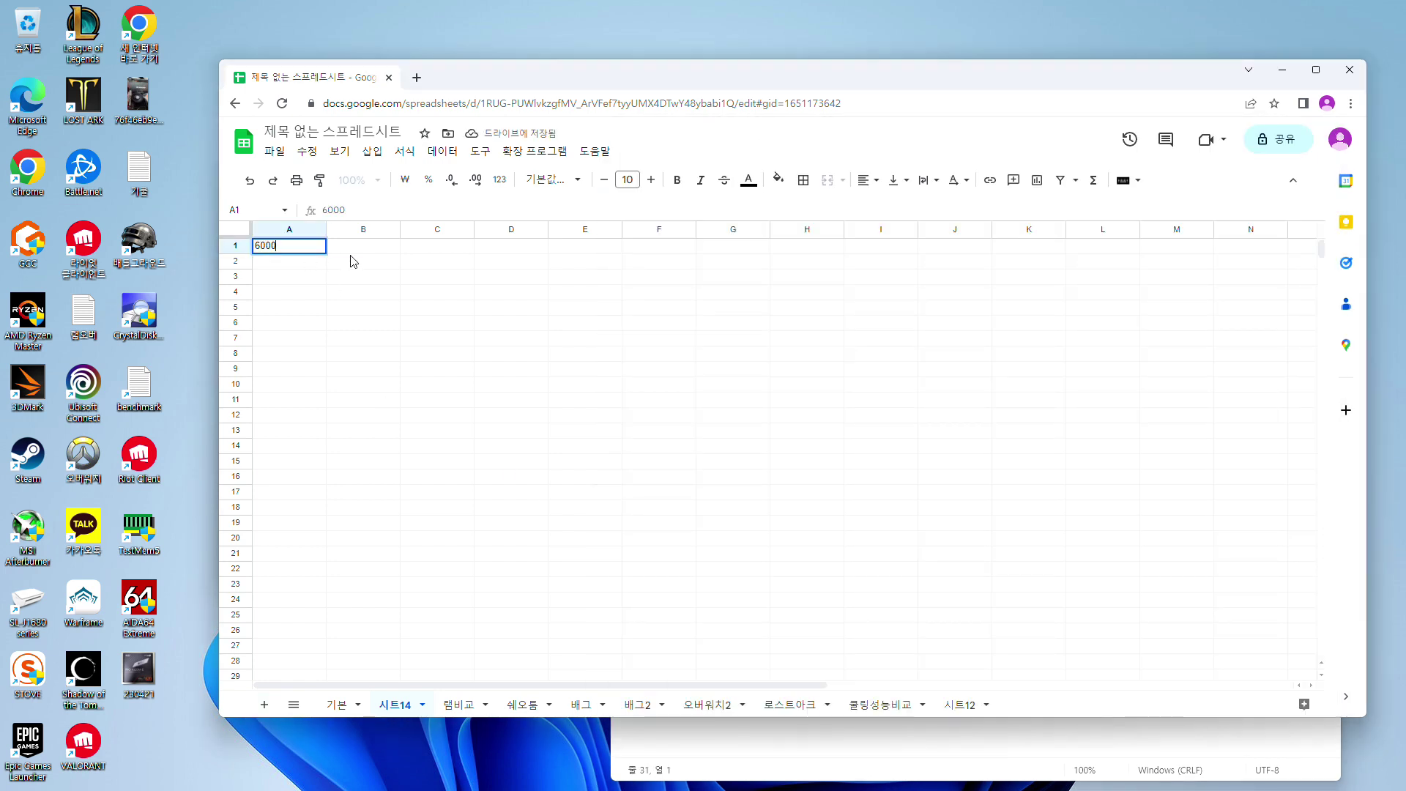
key("Return")
key("Right")
key("Up")
type("1.43")
key("Return")
key("Left")
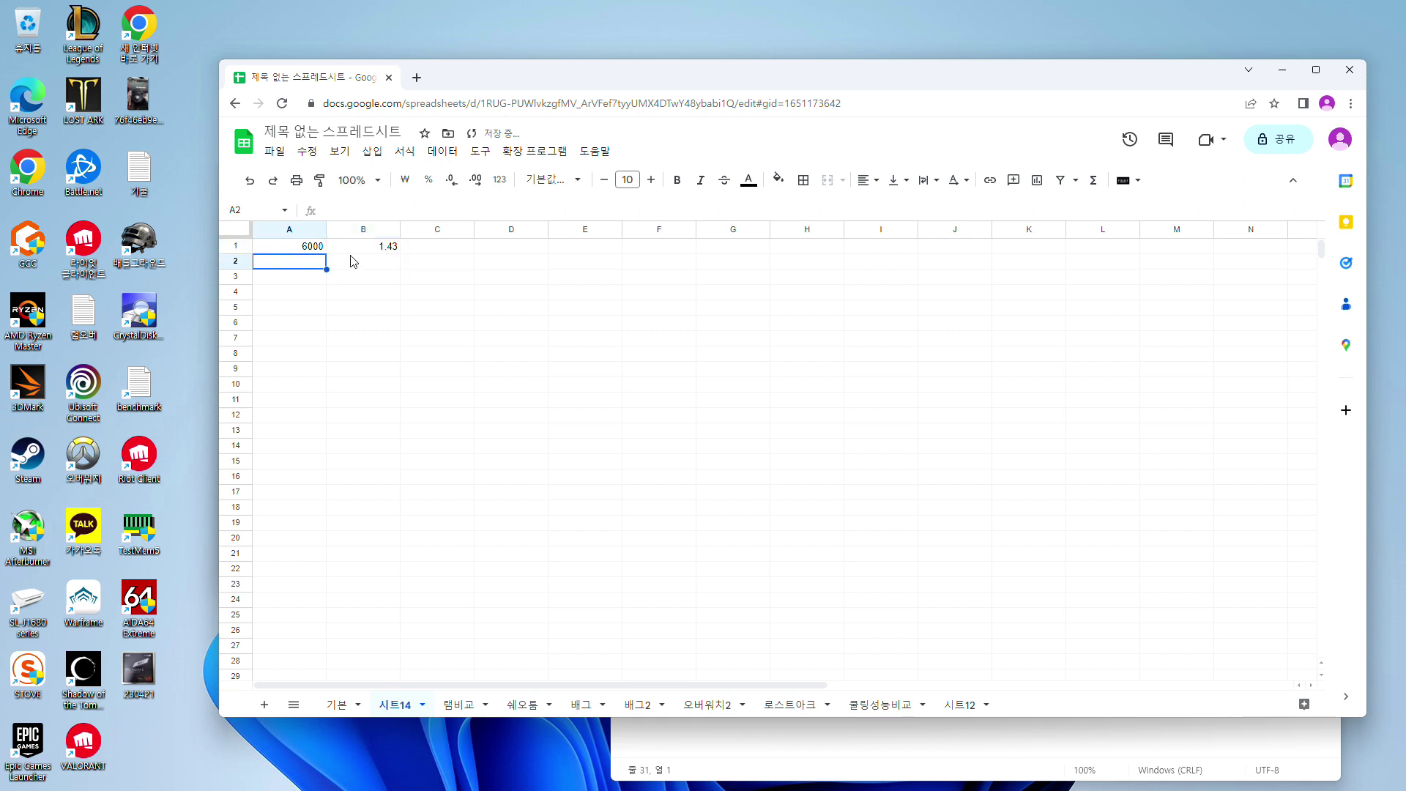
Arrange the Notepad and spreadsheet windows so the timing list stays readable beside the sheet
left_click(741, 729)
left_click_drag(928, 138, 416, 106)
left_click(1029, 354)
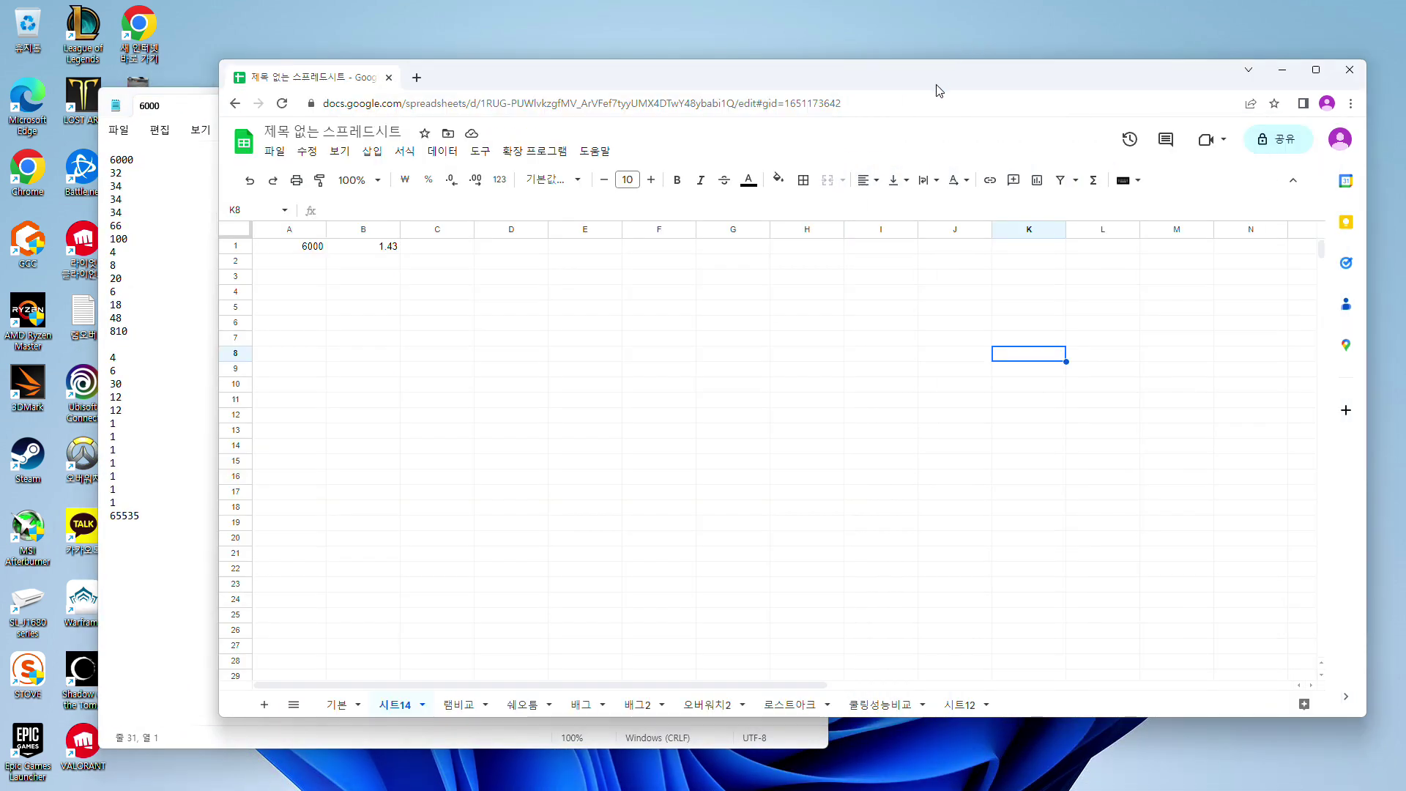
left_click_drag(935, 90, 1043, 80)
Copy the first timings from the notes into A2:A7 as 32, 34, 34, 34, 66 and 100
left_click(419, 256)
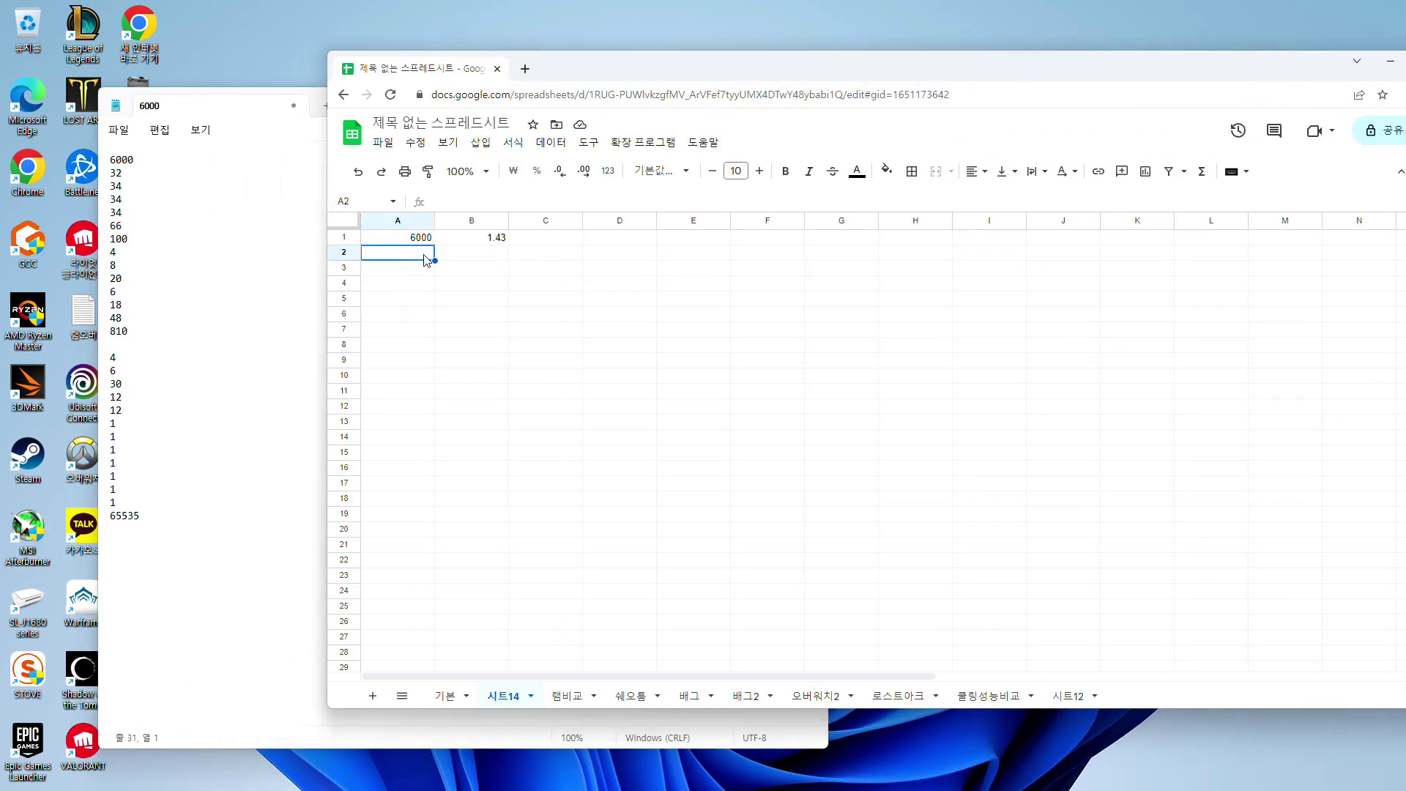
type("32")
key("Tab")
key("Down")
key("Left")
type("34")
key("Return")
type("34")
key("Return")
type("34")
key("Return")
type("66")
key("Return")
type("100")
key("Return")
key("Right")
key("Left")
Enter the timings 4, 8, 20, 6, 18, 48 and 810 in cells A8:A14
type("8")
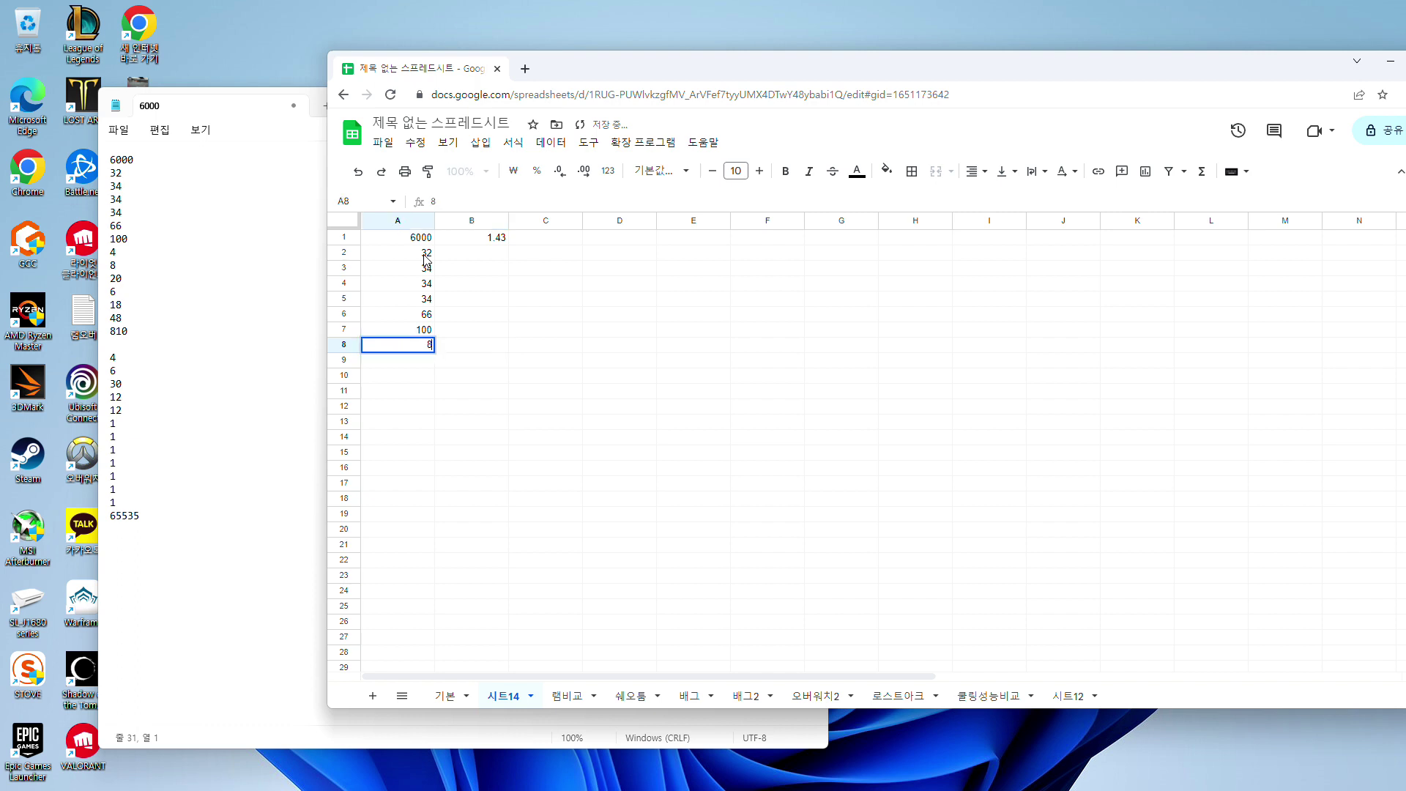
key("Return")
key("Up")
type("4")
key("Return")
type("8")
key("Return")
type("20")
key("Return")
type("6")
key("Return")
type("18")
key("Return")
type("48")
key("Return")
type("810")
key("Return")
Leave A15 blank and enter 4, 6, 30, 12, 12, seven 1s and 65535 in cells A16:A28
key("Return")
type("4")
key("Return")
type("6")
key("Return")
type("30")
key("Return")
type("12")
key("Return")
type("12")
key("Return")
type("1")
key("Return")
type("1 1 1 1 1 1 65")
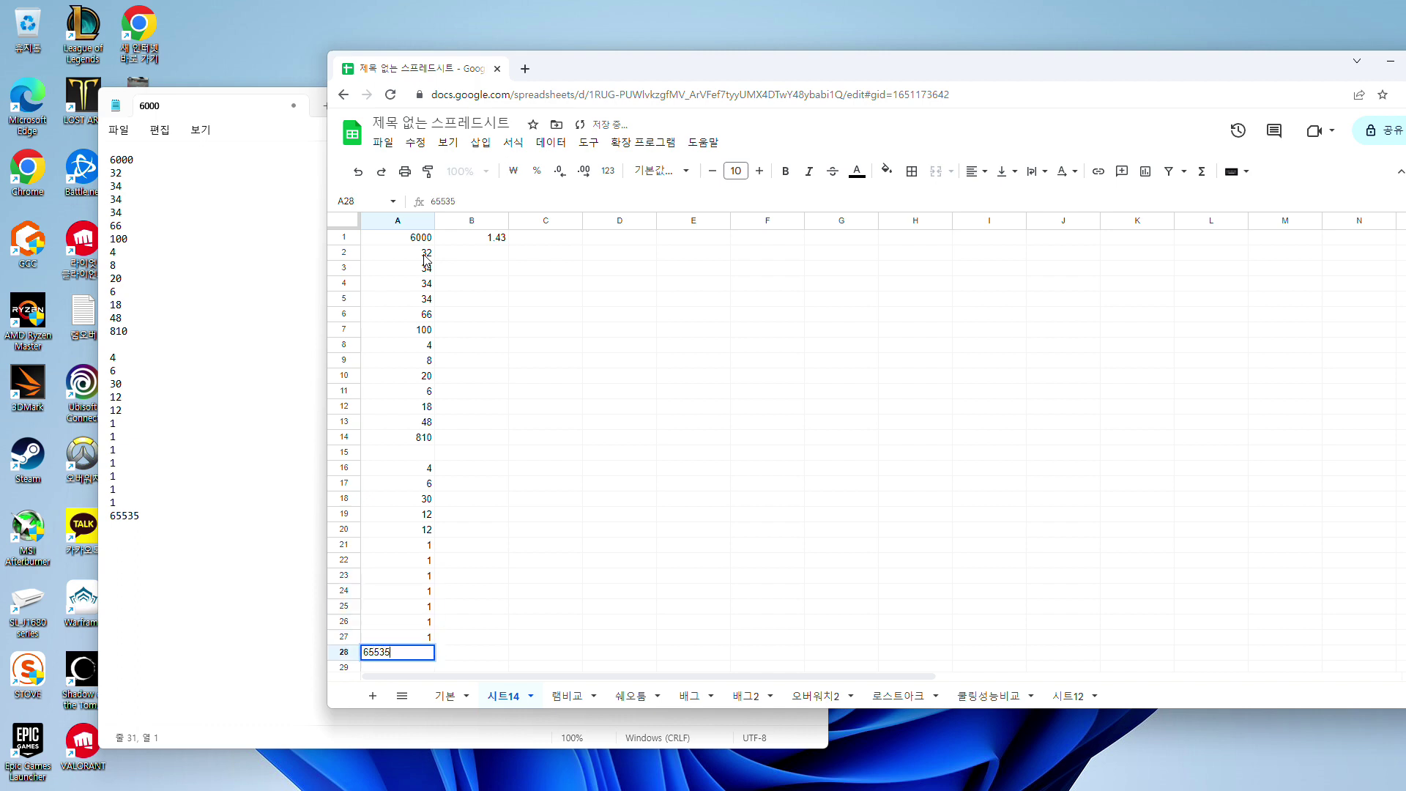
type("535")
Move the block A1:B28 one column over so it starts at B1, leaving column A empty
key("shift+Up")
key("shift+Up")
key("shift+Up")
key("shift+Up")
key("shift+Up")
key("shift+Up")
key("shift+Up")
key("shift+Up")
key("shift+Up")
key("shift+Up")
key("shift+Up")
key("shift+Up")
key("shift+Up")
key("shift+Up")
key("shift+Up")
key("shift+Up")
key("shift+Up")
key("shift+Up")
key("shift+Up")
key("shift+Up")
key("shift+Up")
key("shift+Up")
key("shift+Up")
key("shift+Up")
key("shift+Up")
key("shift+Up")
key("shift+Up")
key("shift+Right")
key("ctrl+c")
key("Right")
key("Up")
key("Up")
key("Up")
key("Up")
key("Up")
key("Up")
key("Up")
key("Up")
key("Up")
key("Up")
key("Up")
key("Up")
key("Up")
key("Up")
key("Up")
key("Up")
key("Up")
key("Up")
key("Up")
key("Up")
key("Up")
key("ctrl+v")
key("Down")
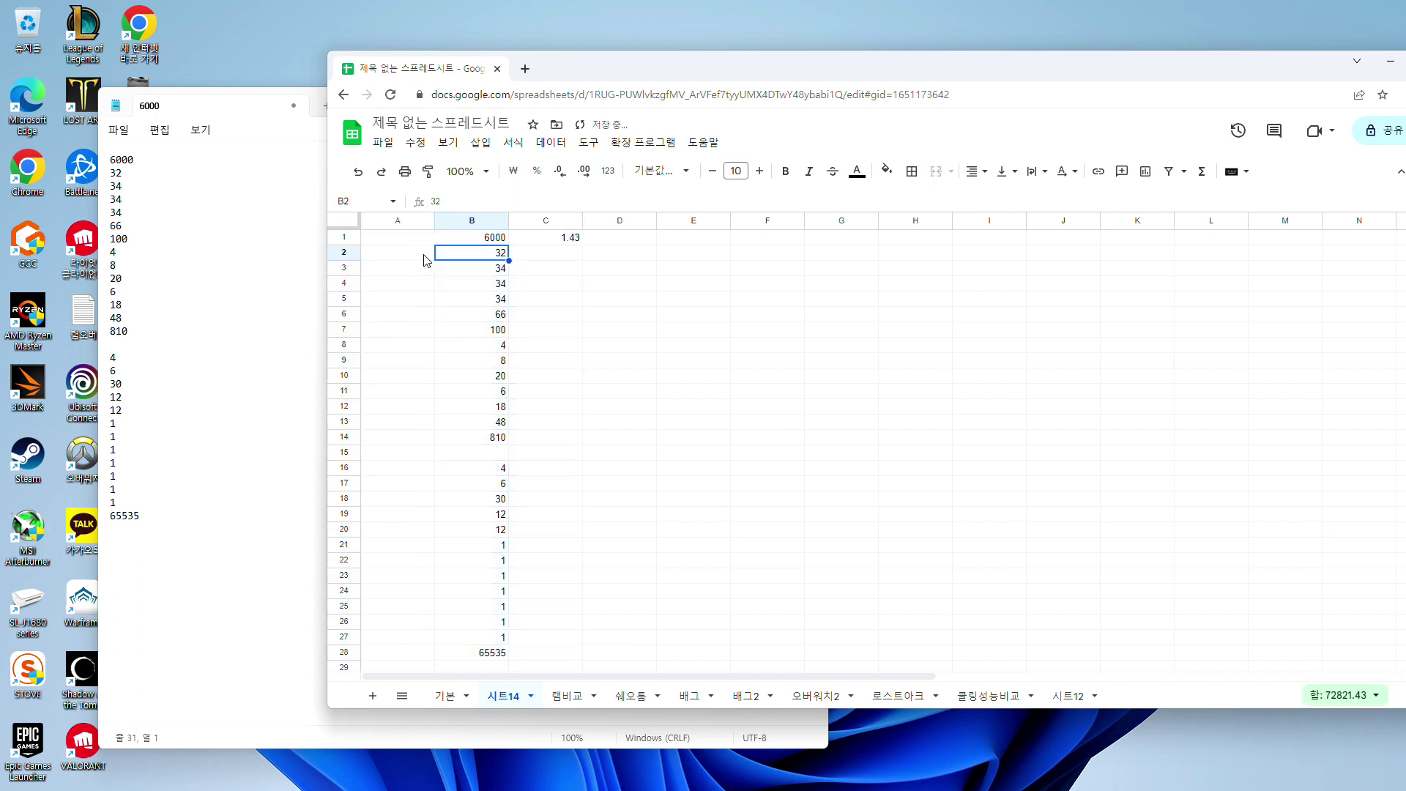
key("Left")
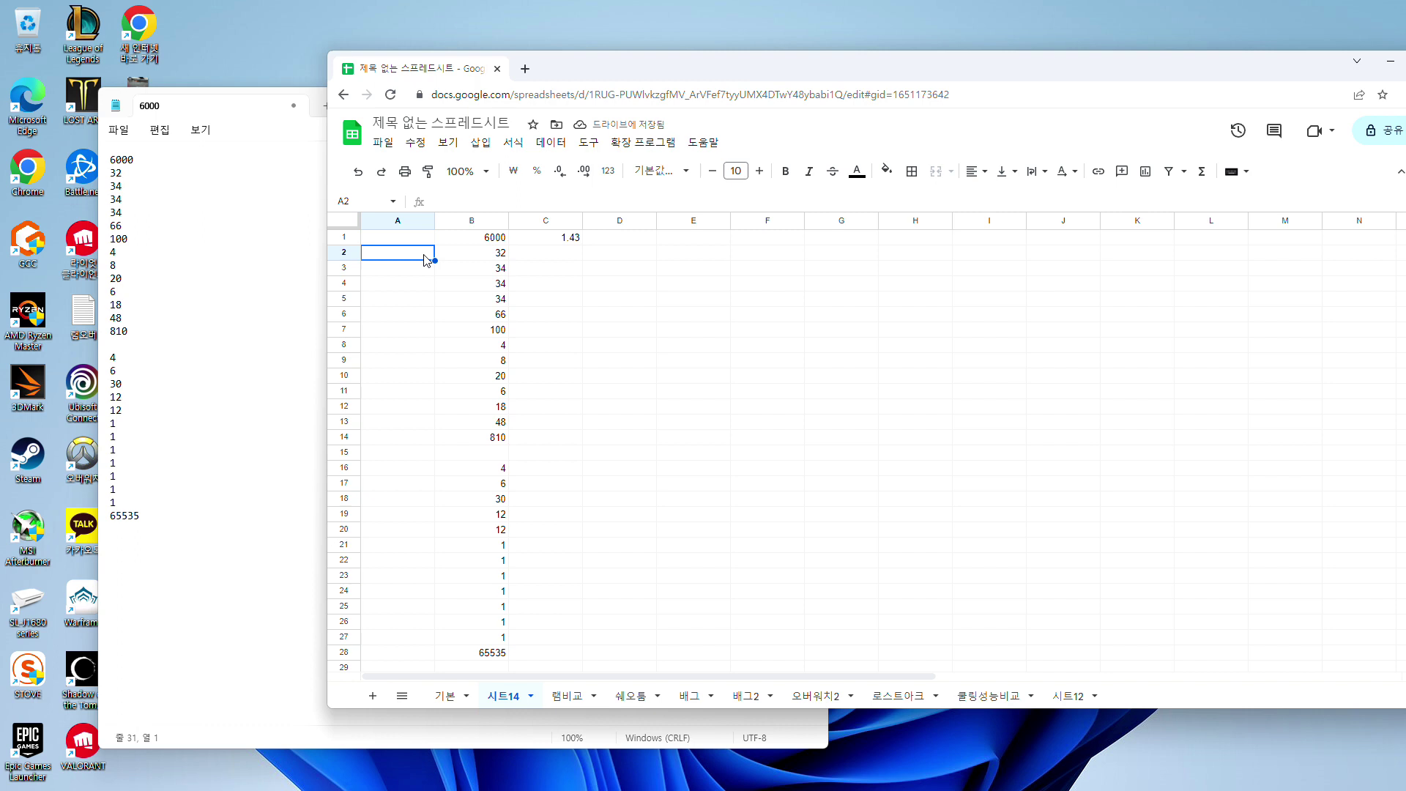
key("Down")
key("Down")
key("Down")
key("Down")
key("Down")
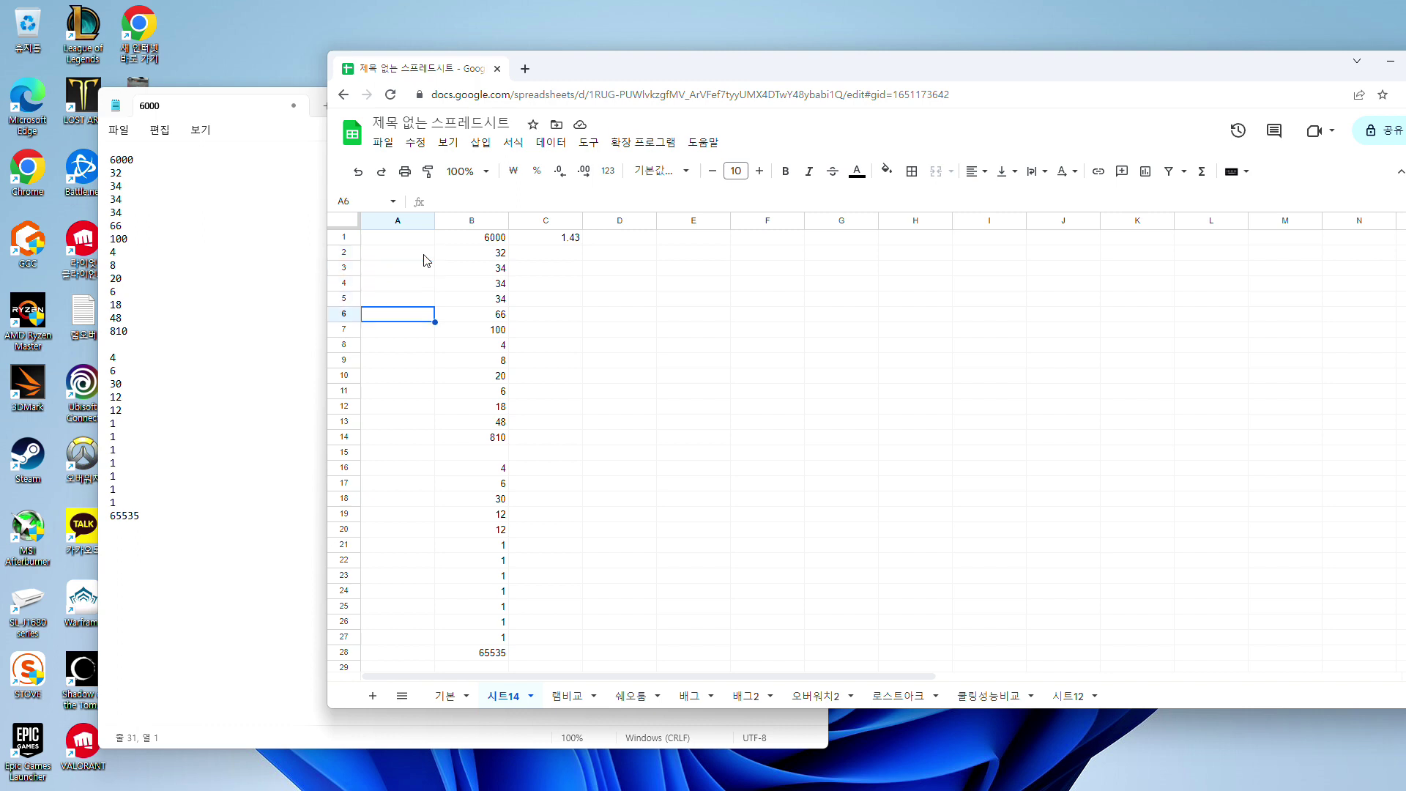
Enter 4800 in cell D1 as the header for the new set of timings
key("Down")
key("Right")
key("Right")
key("Right")
key("Up")
type("4800")
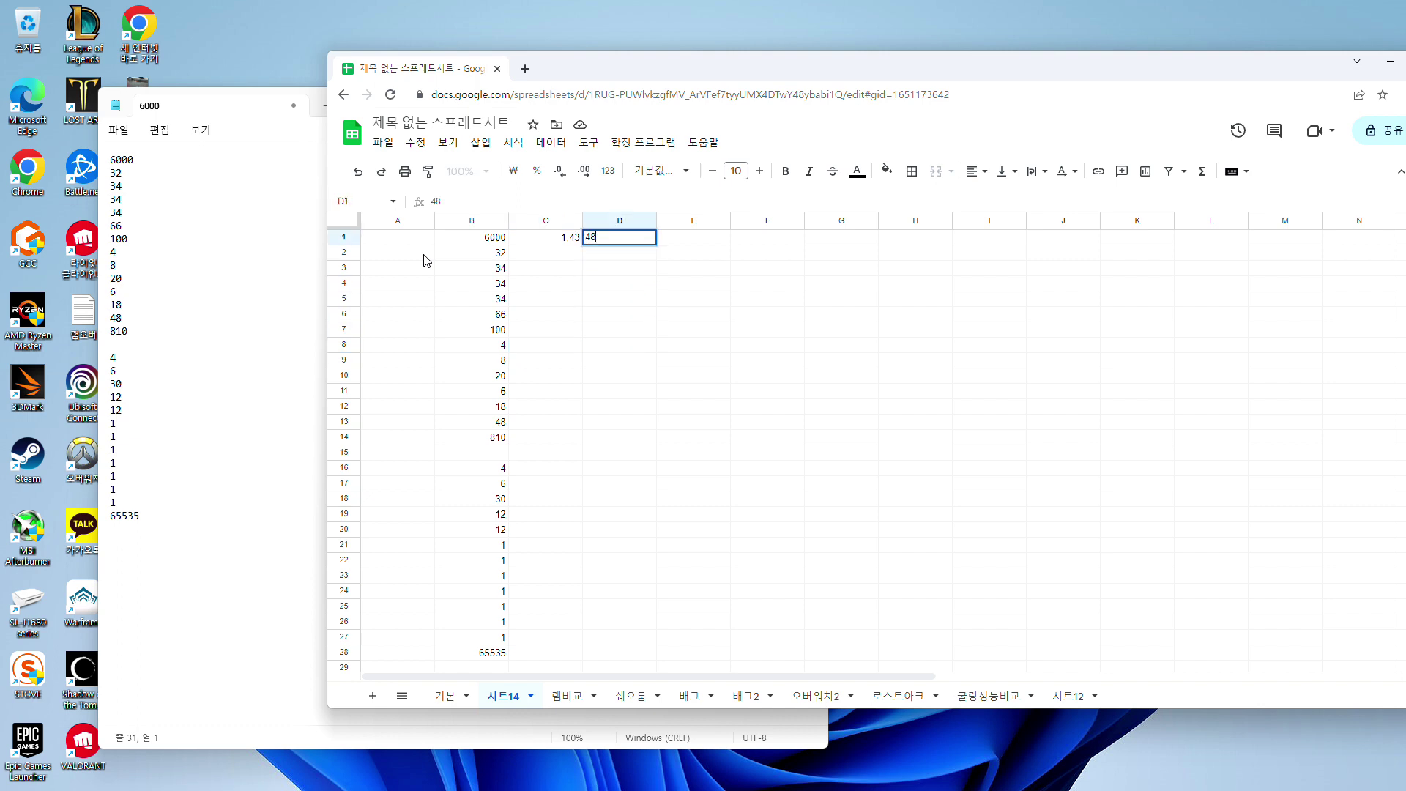
key("Return")
Enter the timings 4, 8 and 20 in cells D8:D10
key("Down")
key("Down")
key("Down")
key("Down")
key("Down")
key("Down")
type("4")
key("Return")
type("8")
key("Return")
type("20")
key("Return")
Enter 48 in cell D13, leaving D11 and D12 empty
key("Down")
key("Down")
key("Down")
key("Down")
key("Up")
key("Up")
type("48")
key("Return")
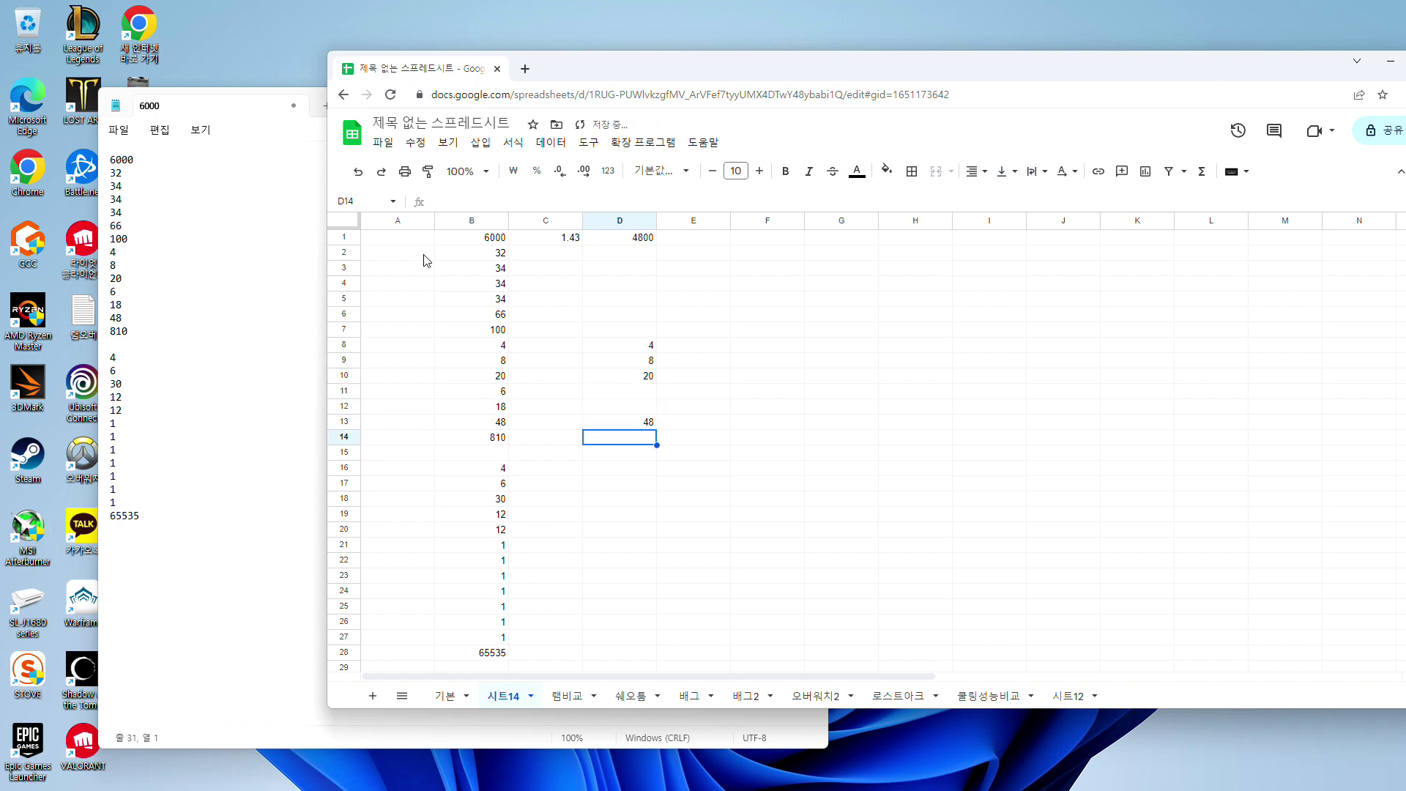
Enter the formula =D2-2 in cell D18
key("Up")
key("Down")
key("Down")
key("Down")
key("Down")
key("Up")
key("Down")
key("Down")
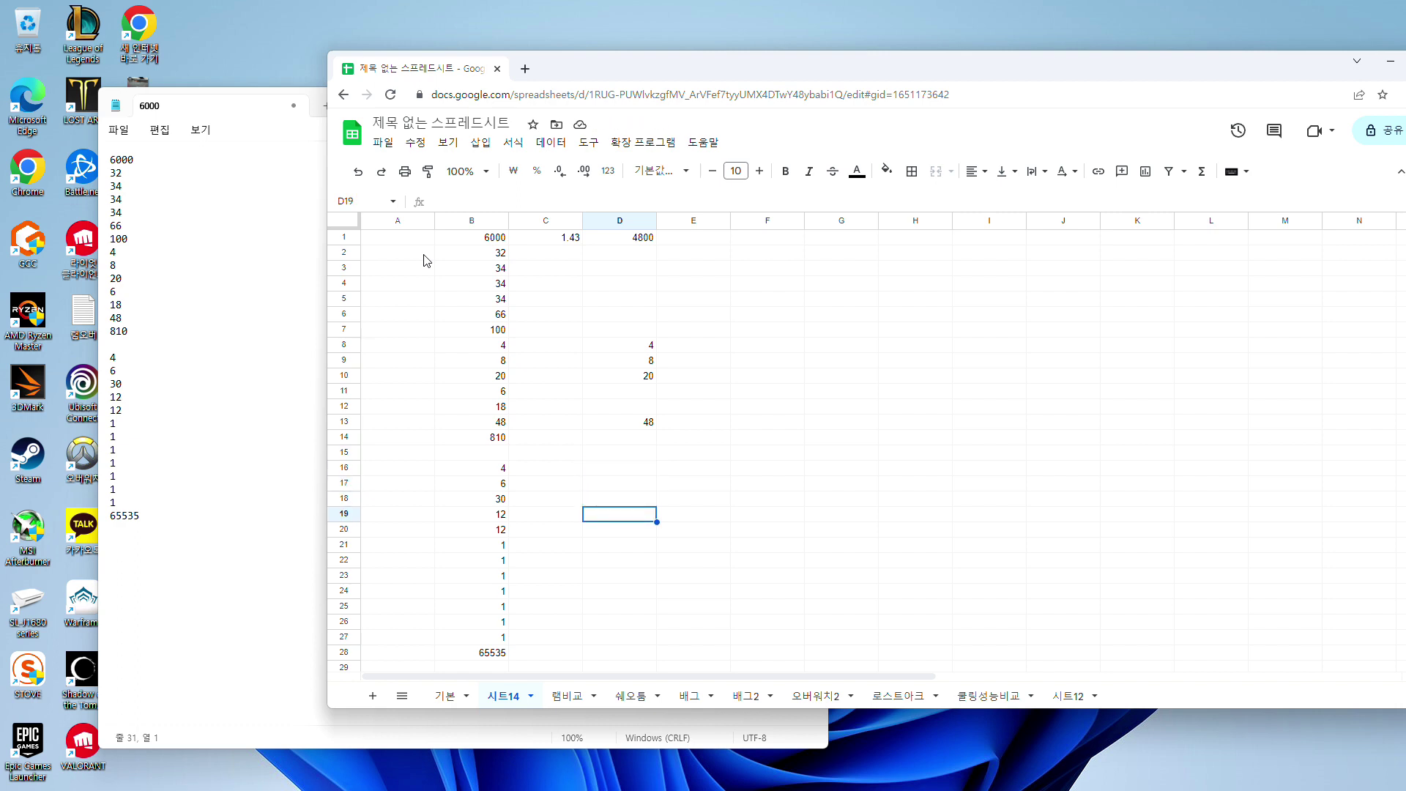
type("=")
left_click(615, 255)
type("-2")
key("Return")
key("Down")
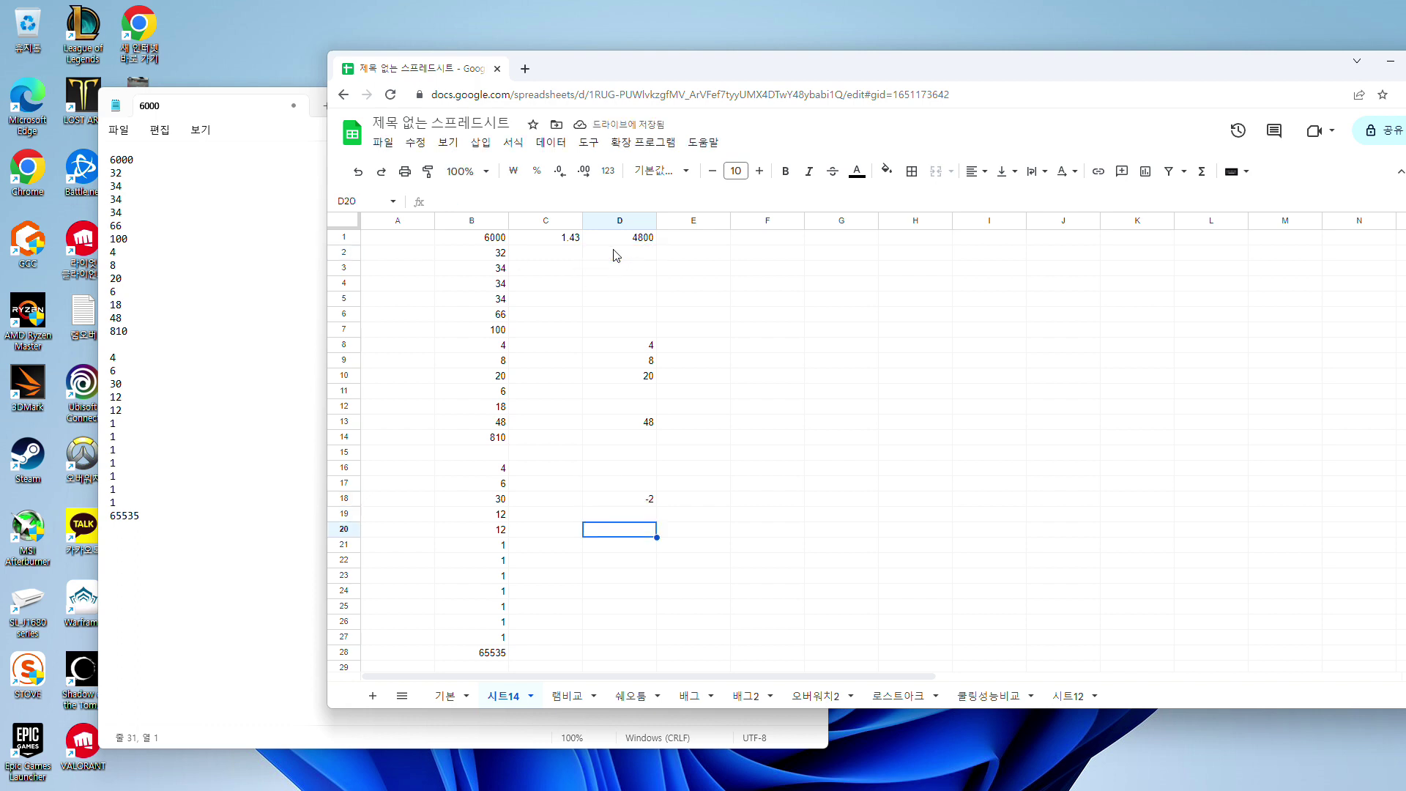
Enter 1 in each of the cells D21:D27
key("Left")
key("Left")
key("Up")
key("Right")
key("Right")
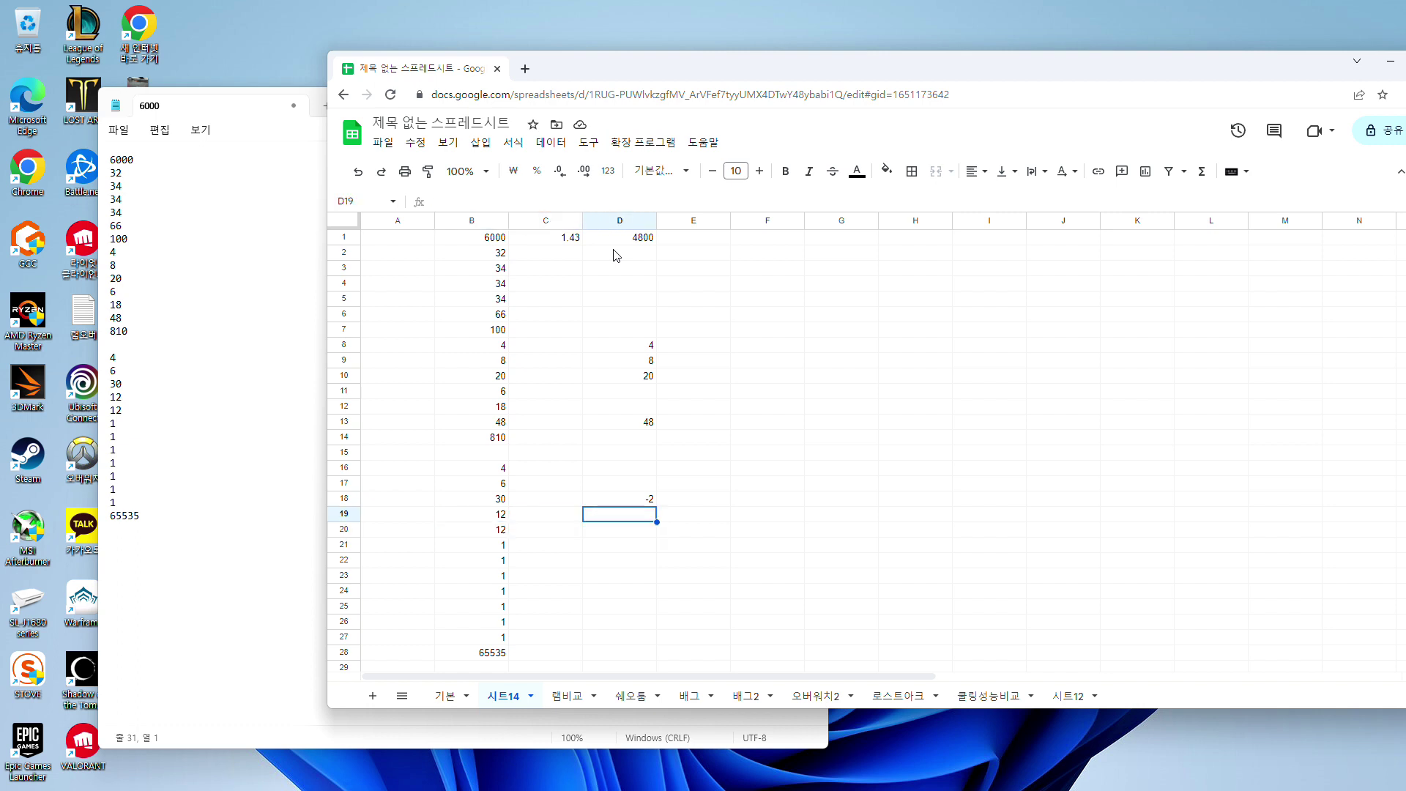
key("Down")
key("Down")
type("1 1 1 1 1 1")
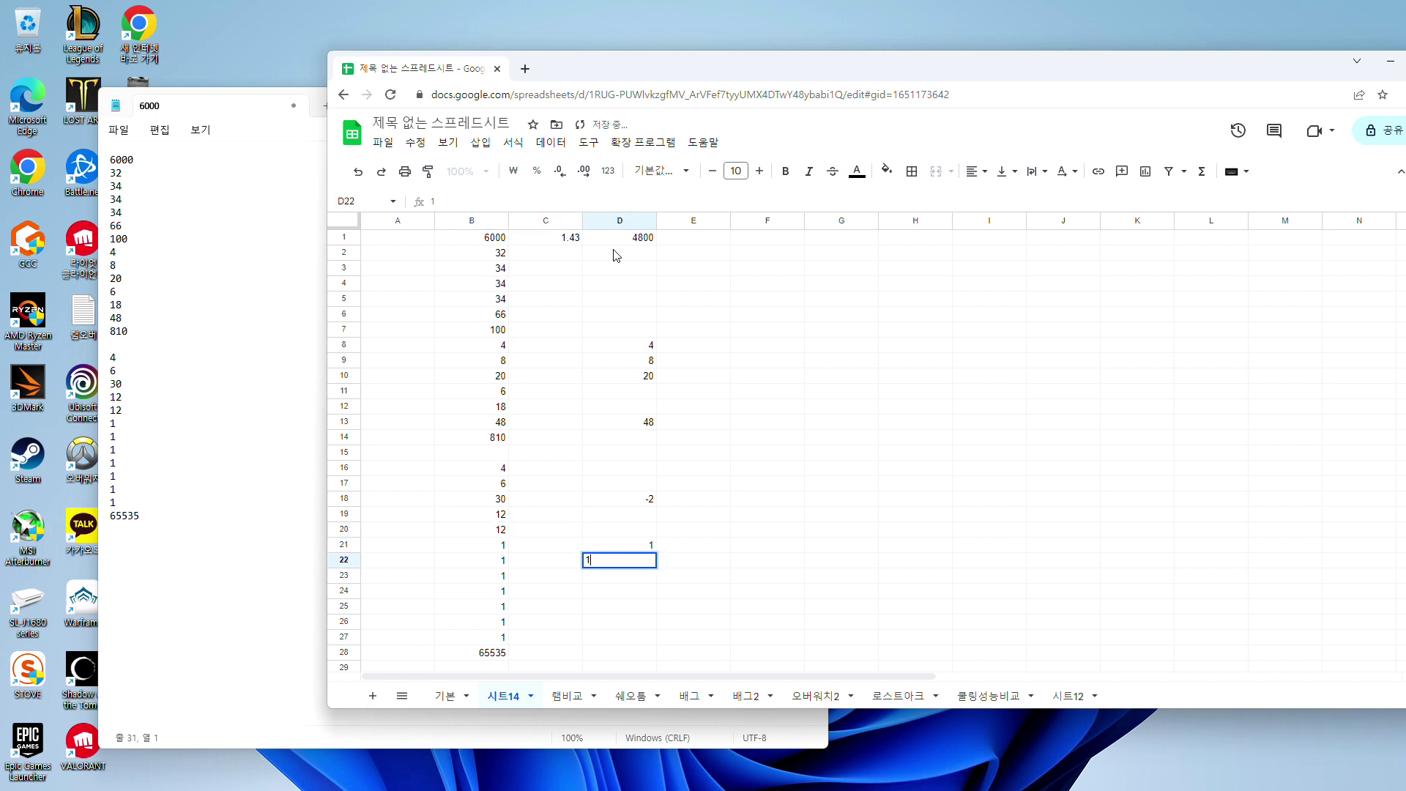
key("Return")
type("1")
key("Up")
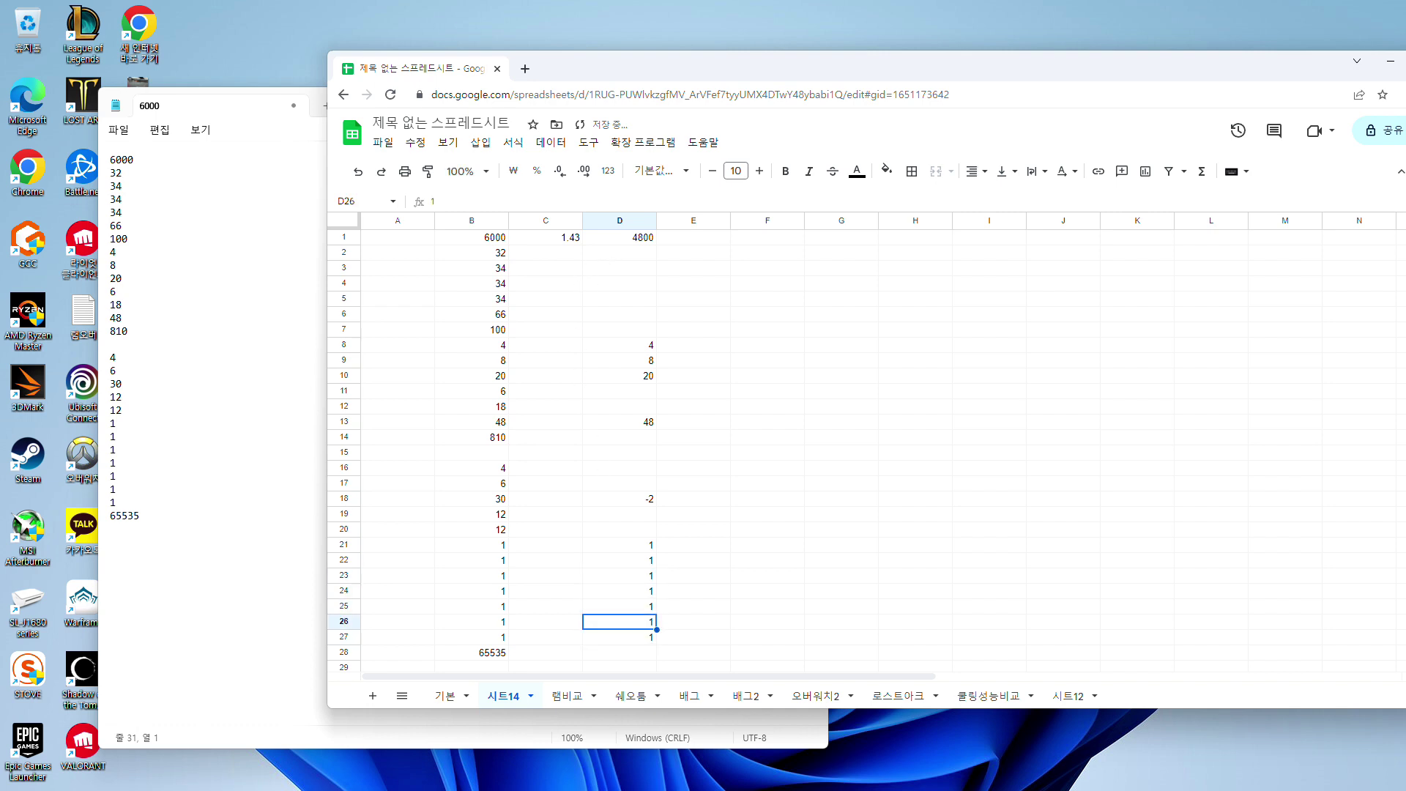
Place the ZenTimings window beside the sheet and enter the formula =(B2*1000/B1)*D1 in D2
left_click(871, 781)
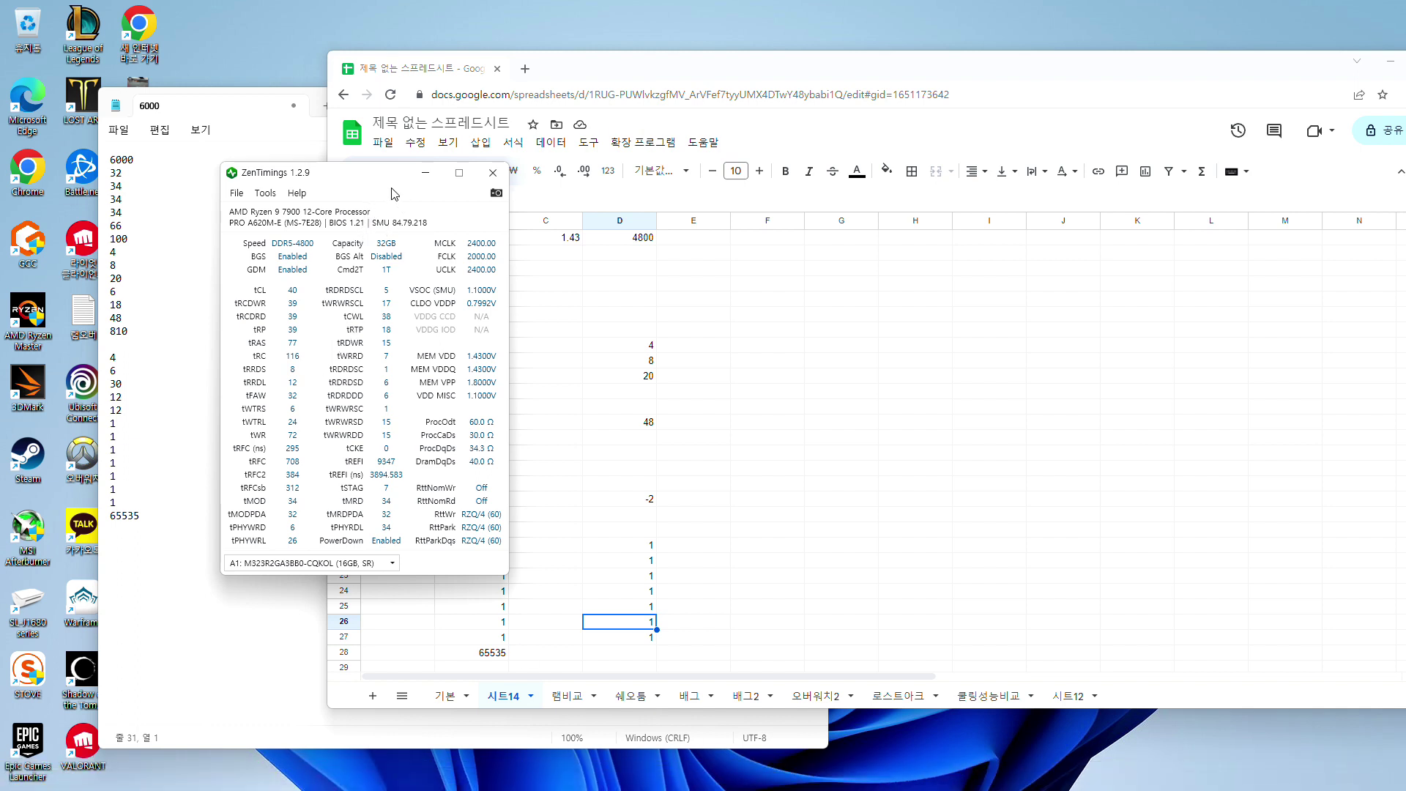
left_click_drag(386, 181, 244, 181)
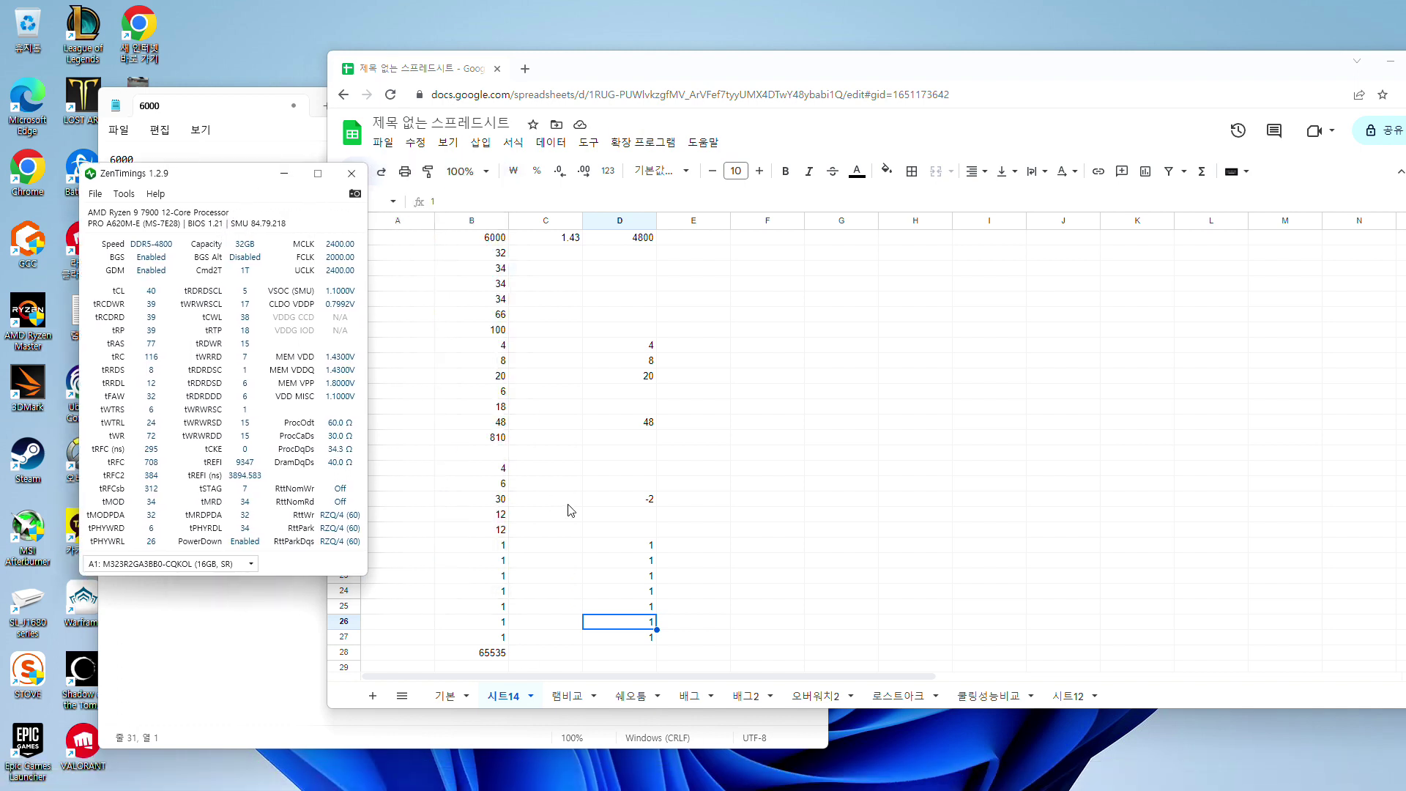
left_click(619, 257)
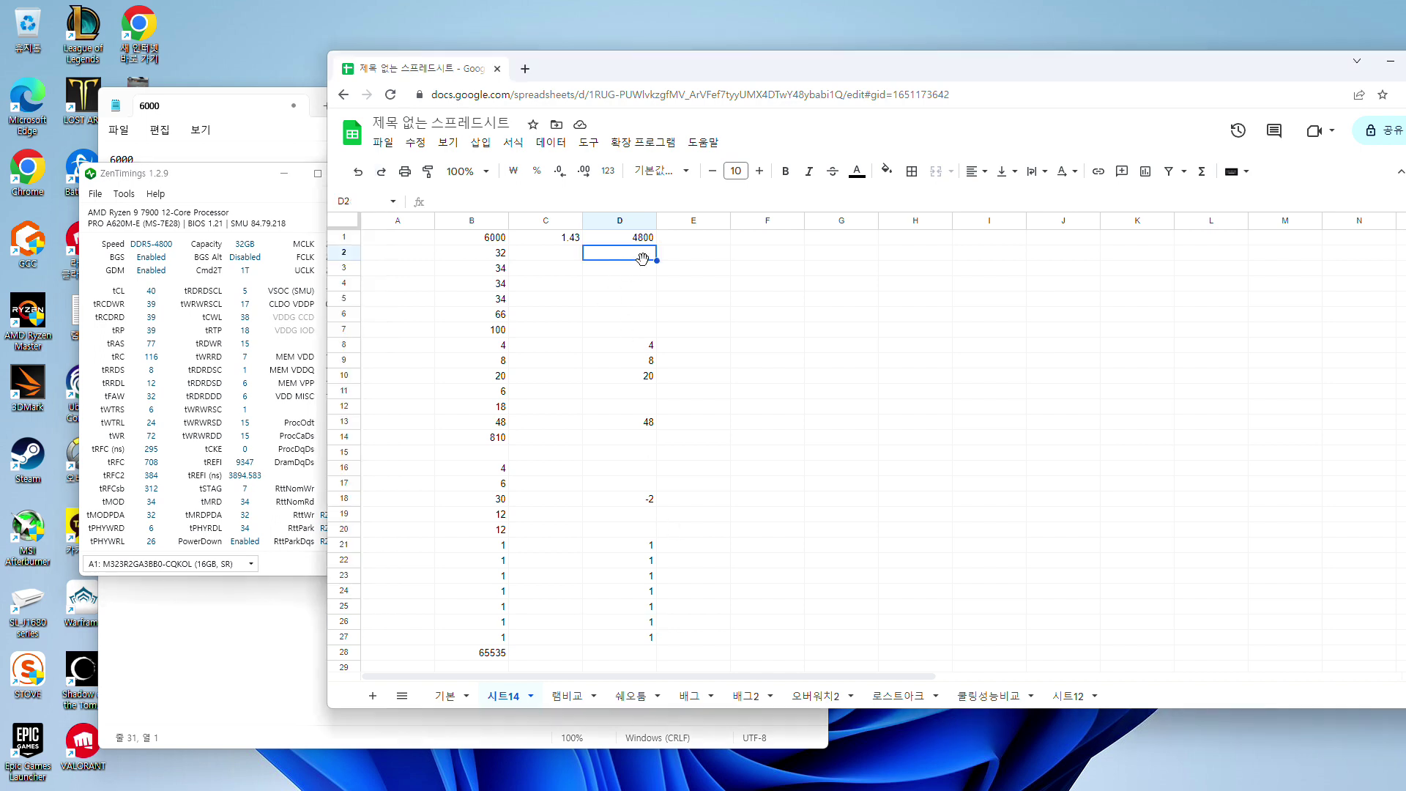
type("=")
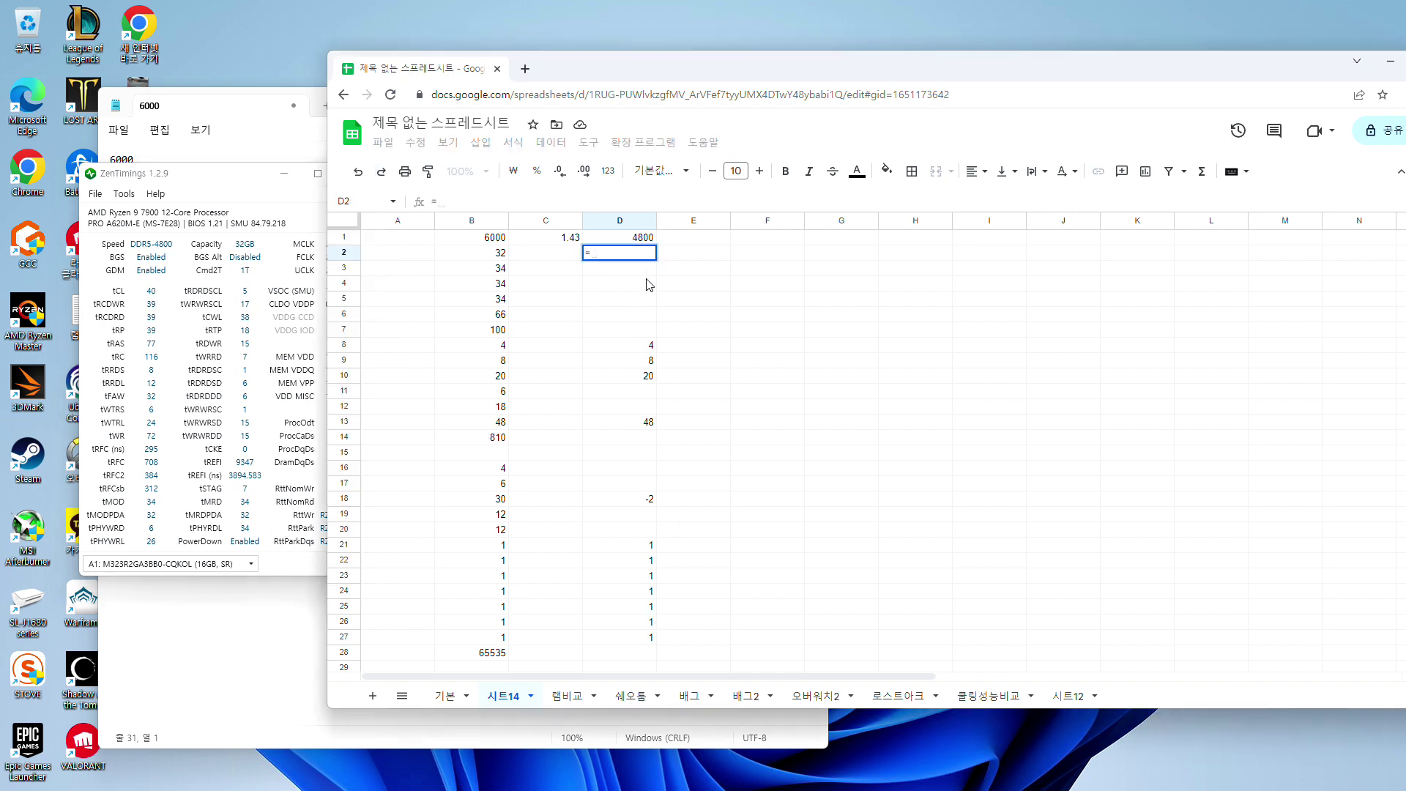
left_click(504, 254)
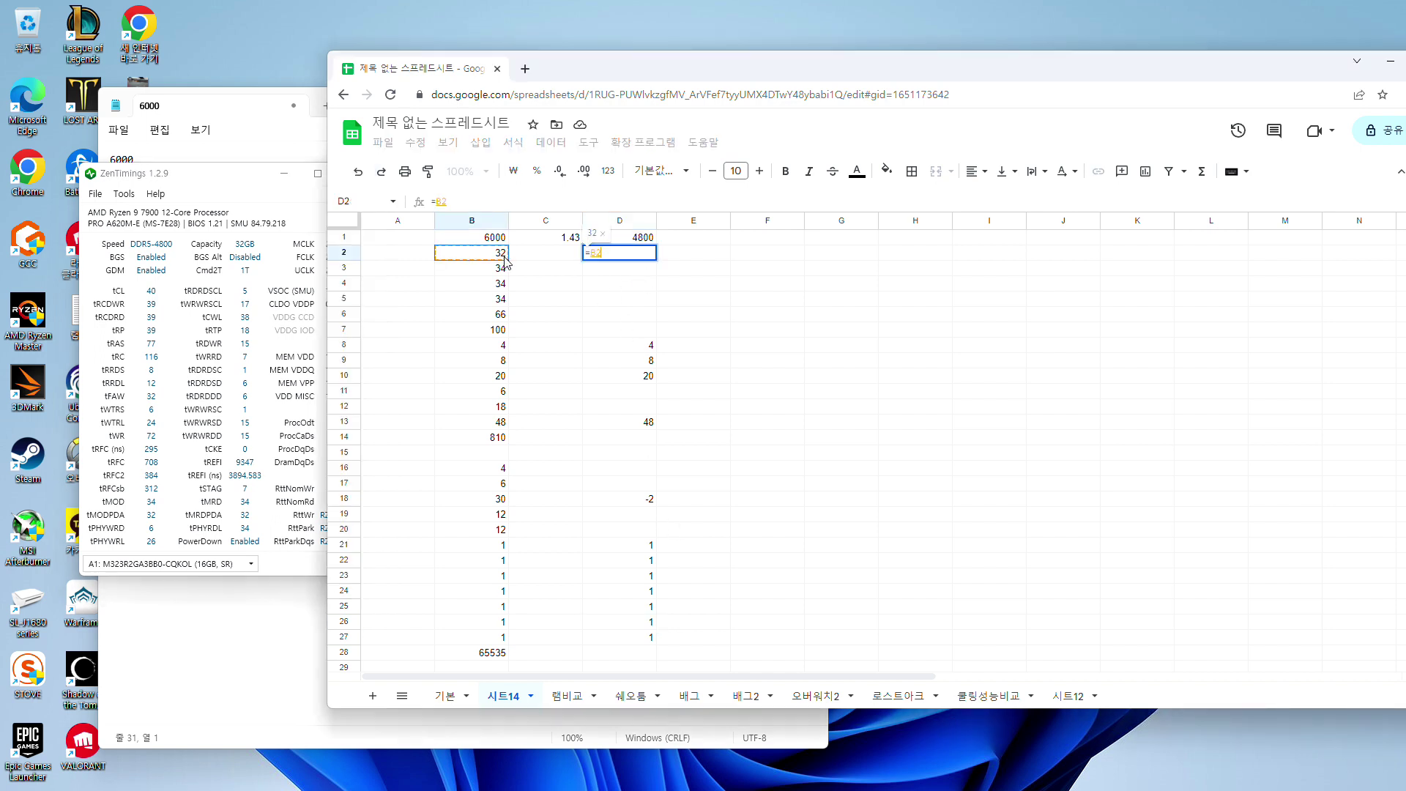
type("*1000/")
left_click(496, 240)
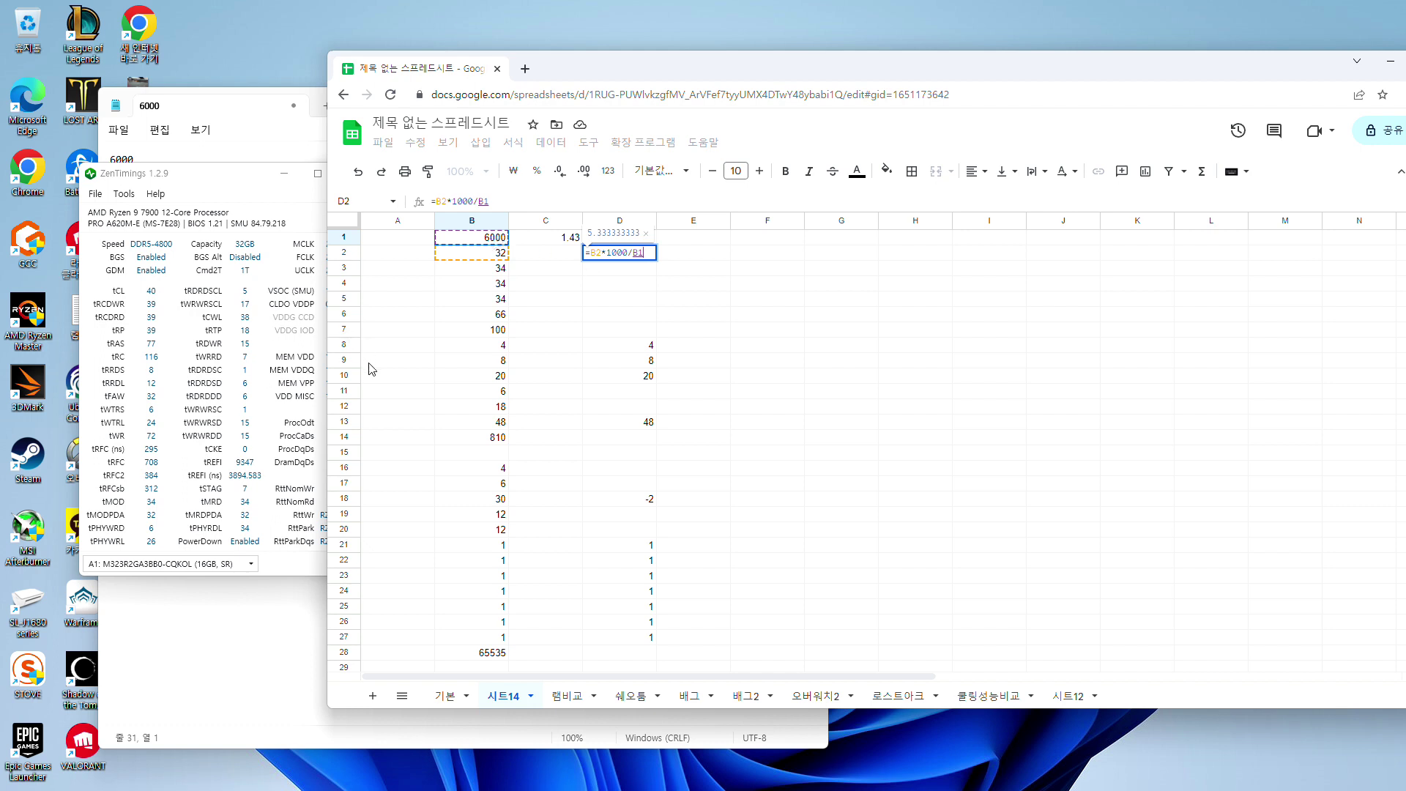
type(")")
type("(")
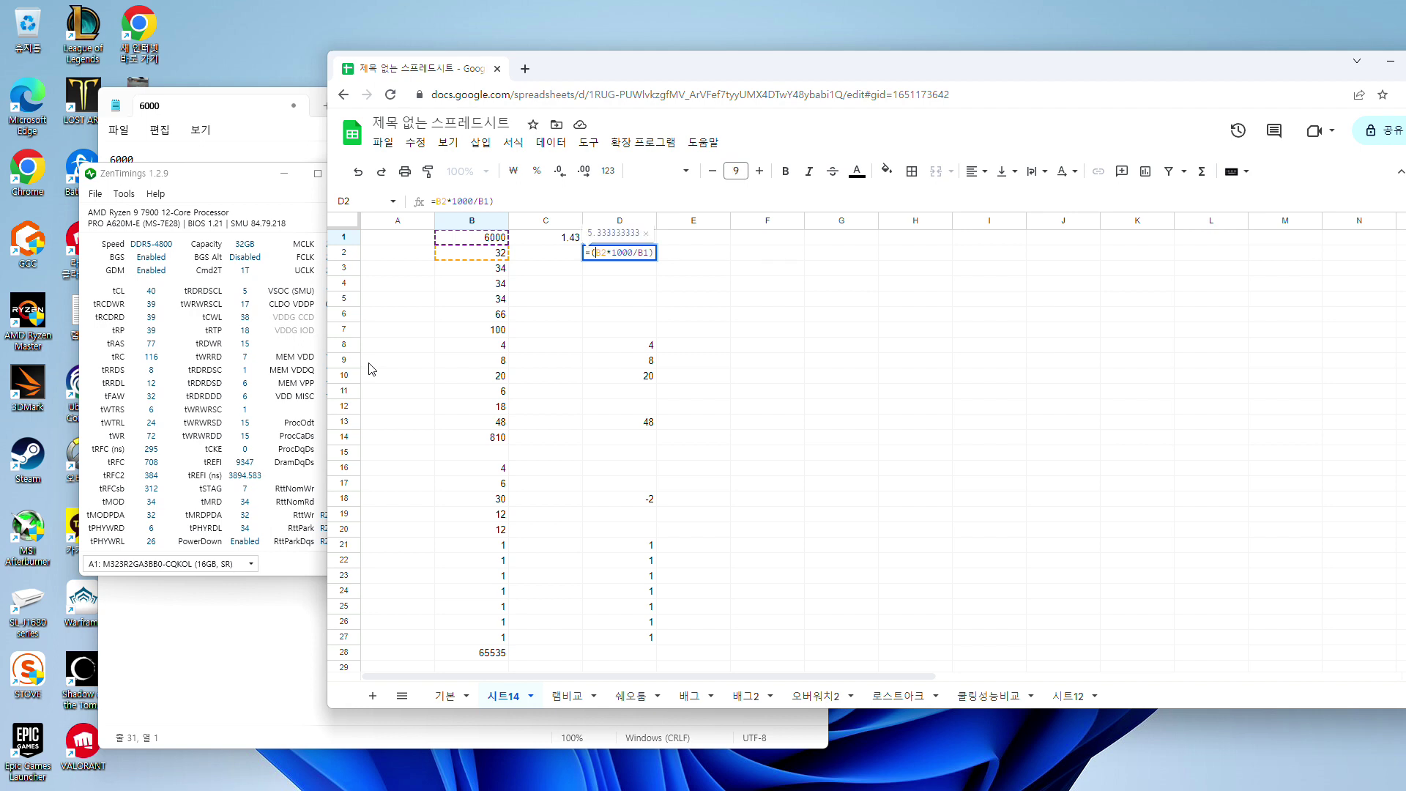
type("*")
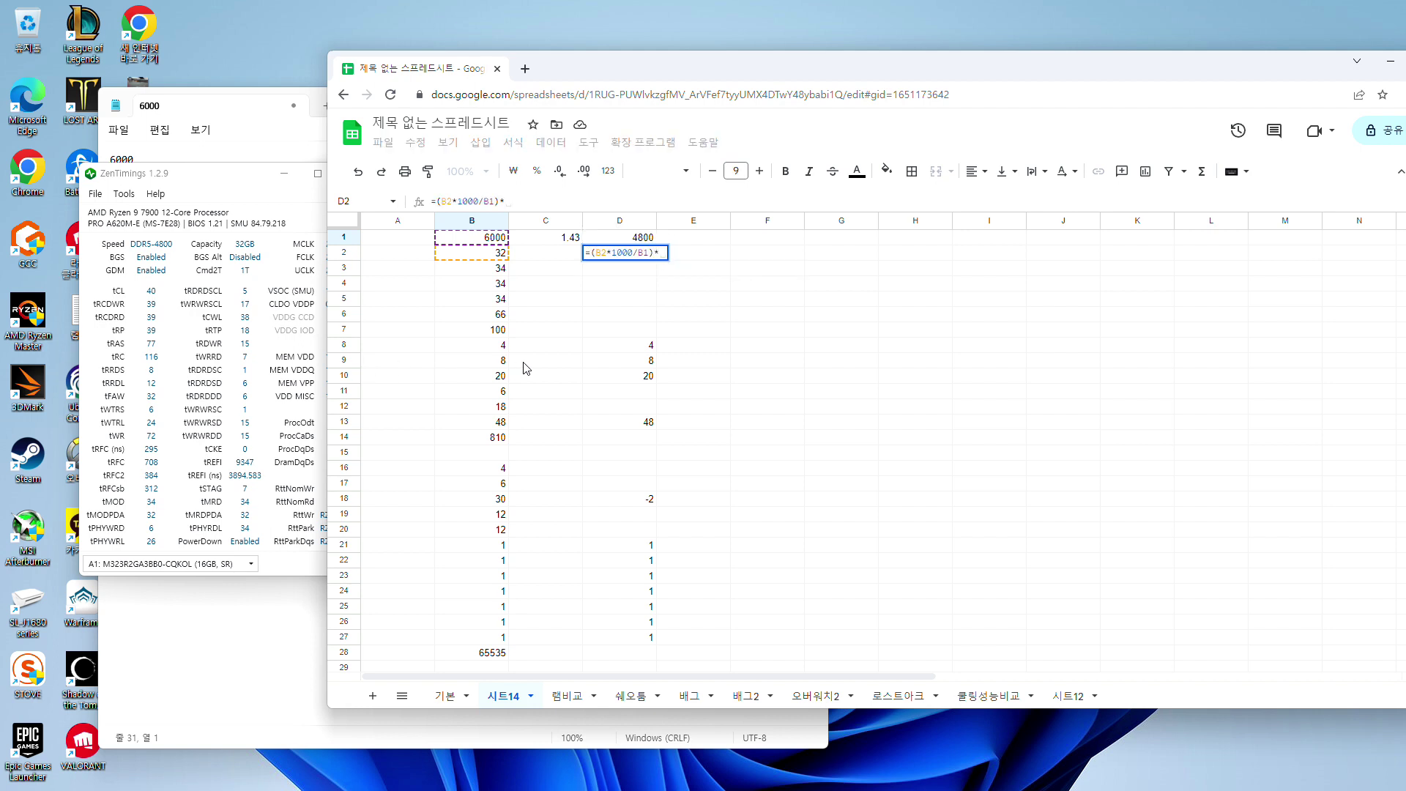
left_click(599, 238)
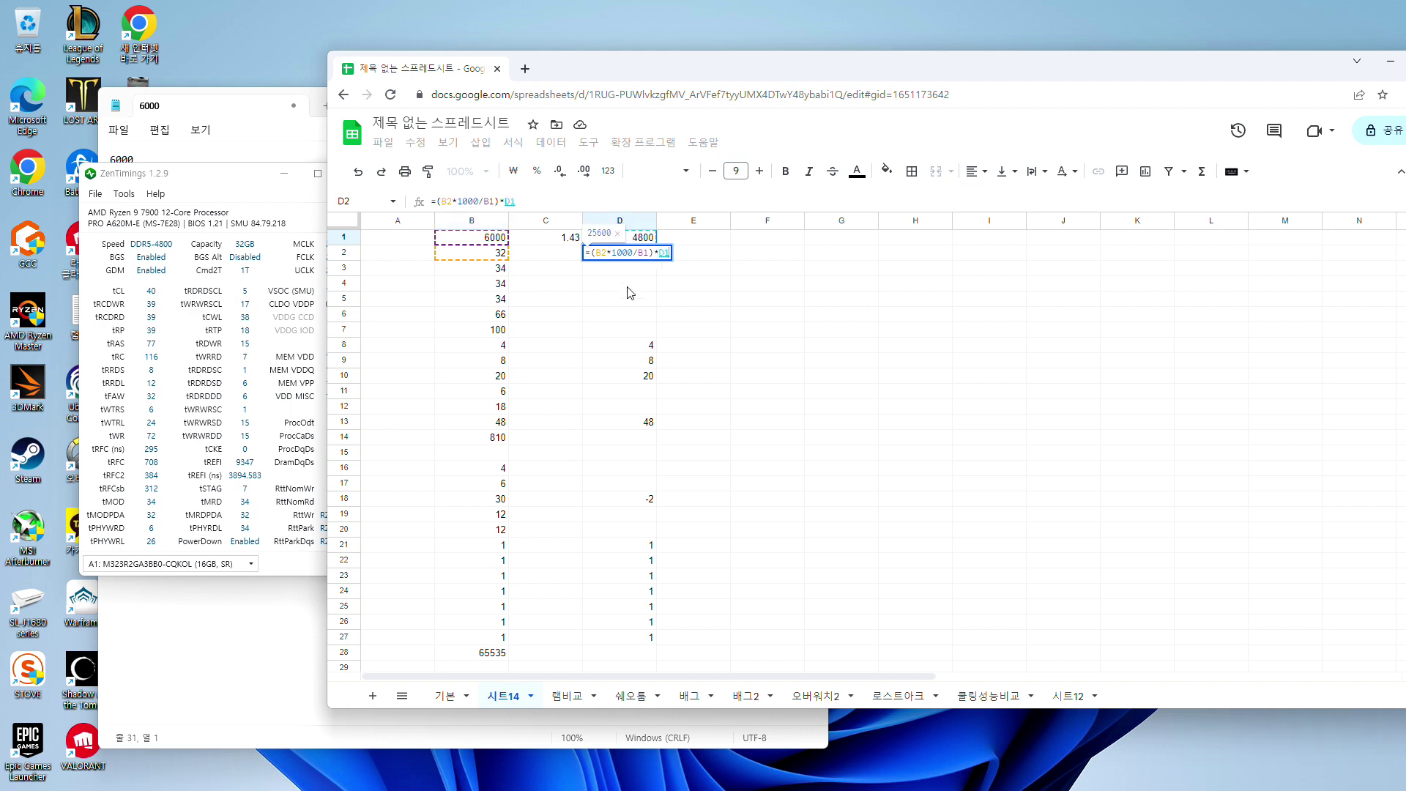
key("Return")
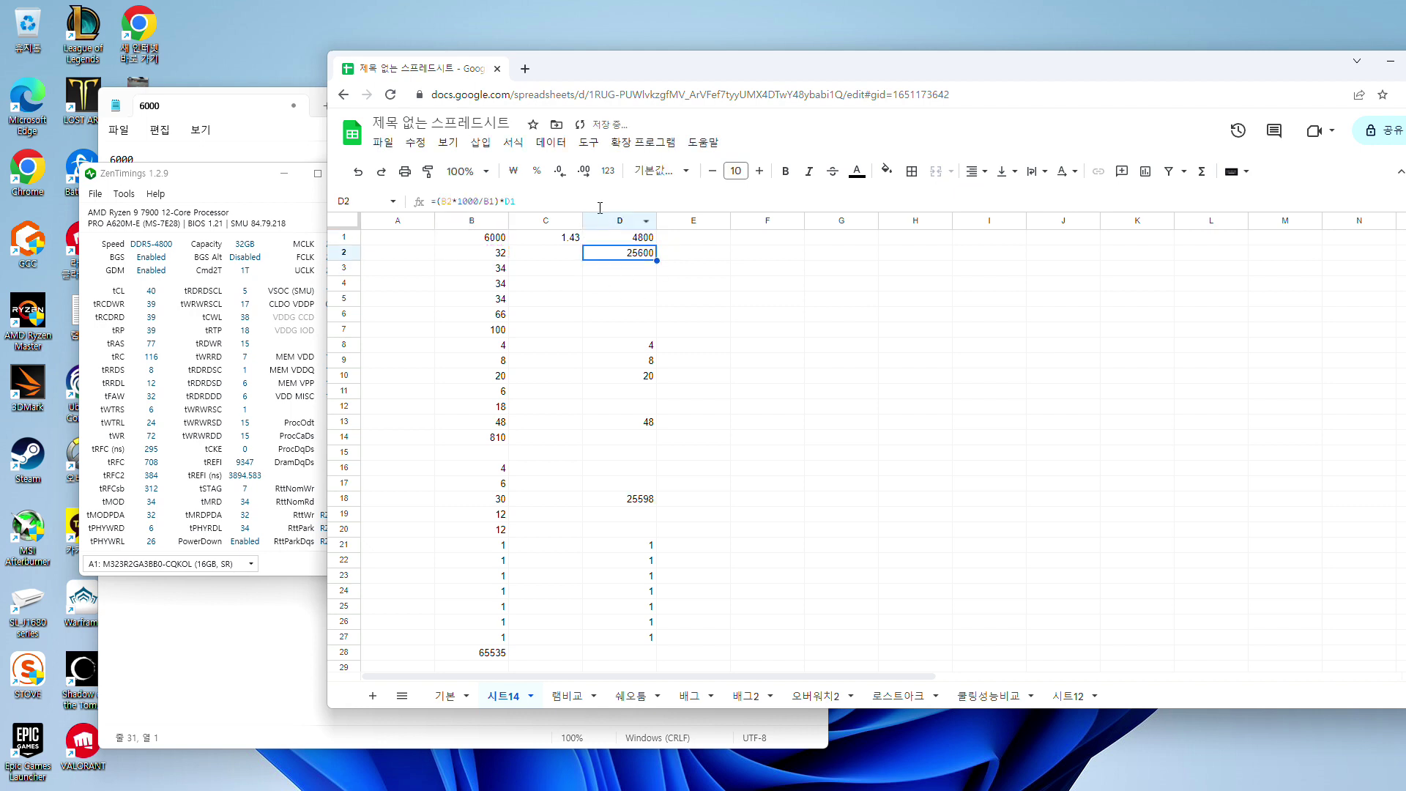
Append /1000 to the end of the formula in D2
left_click(599, 198)
type("/1000")
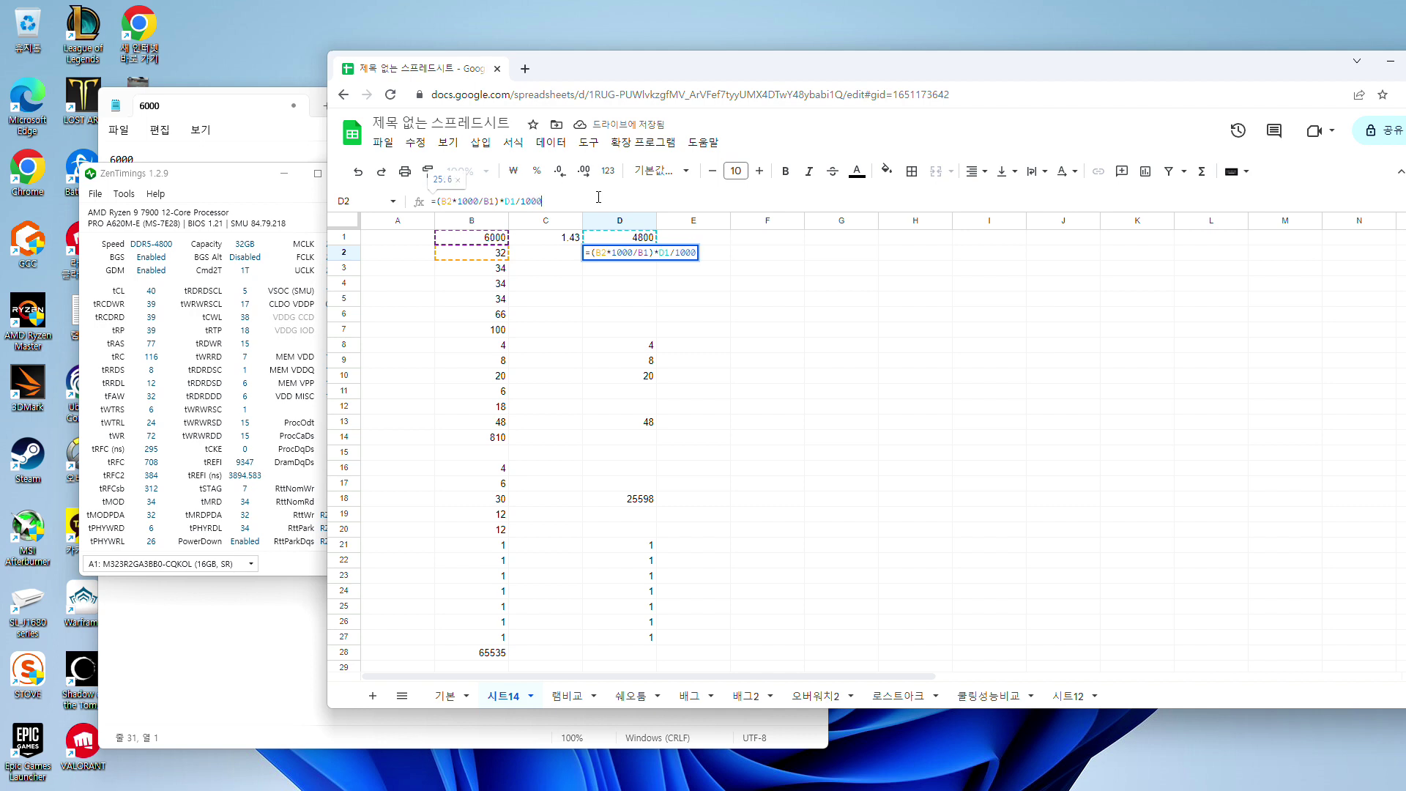
key("Return")
key("Up")
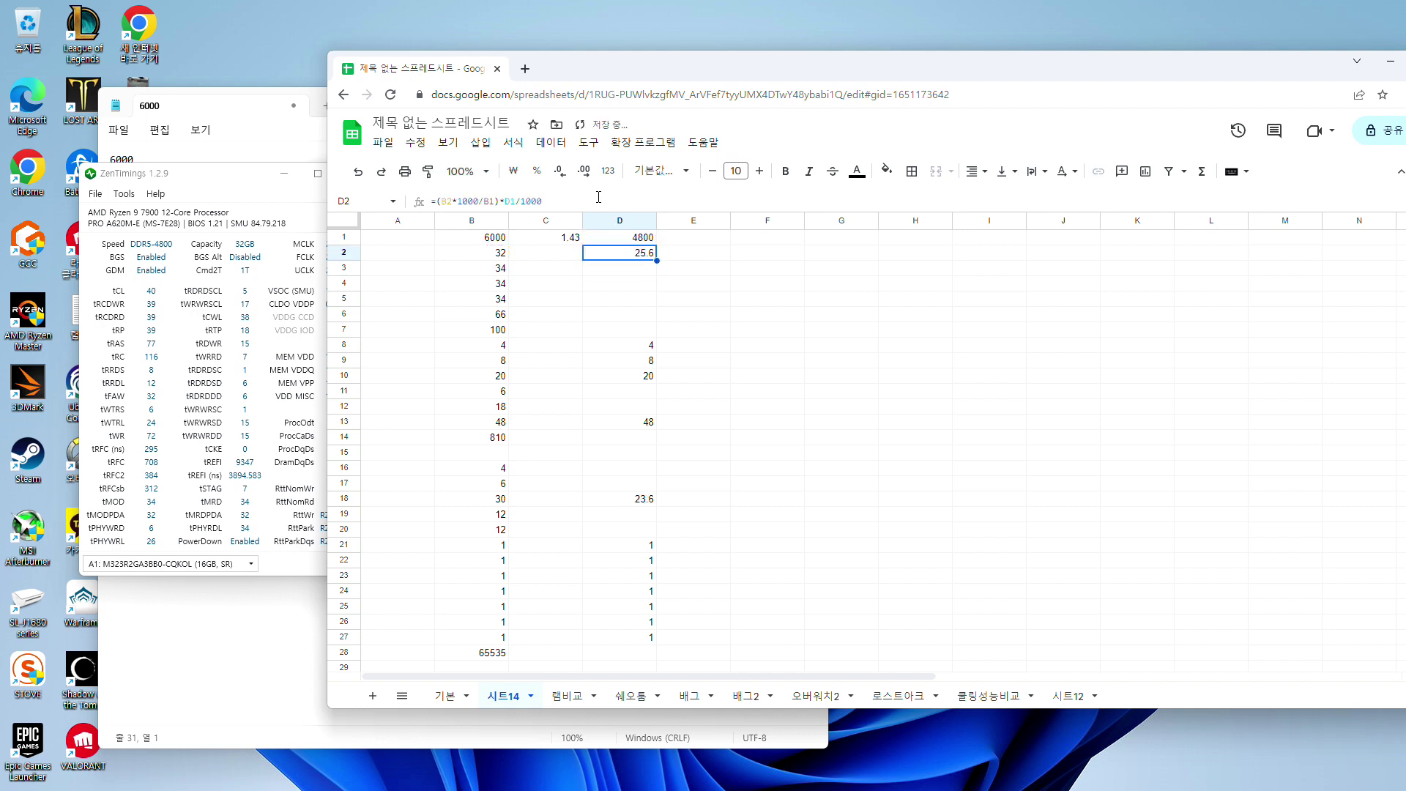
Make the B1 and D1 references in the D2 formula absolute, giving =(B2*1000/$B$1)*$D$1/1000
mouse_move(657, 261)
left_mouse_down()
mouse_move(643, 317)
mouse_move(651, 247)
left_mouse_up()
double_click(639, 255)
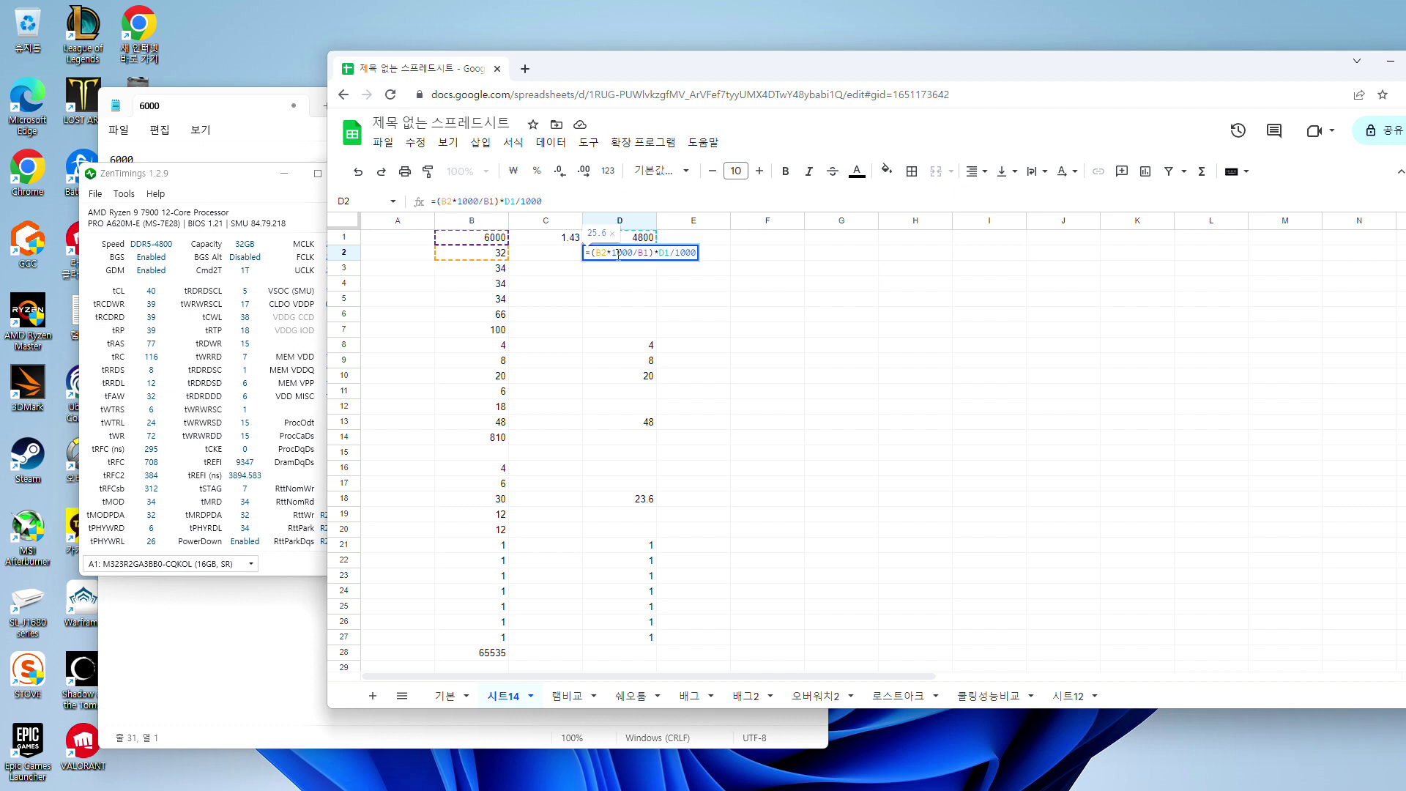
left_click(644, 253)
key("F4")
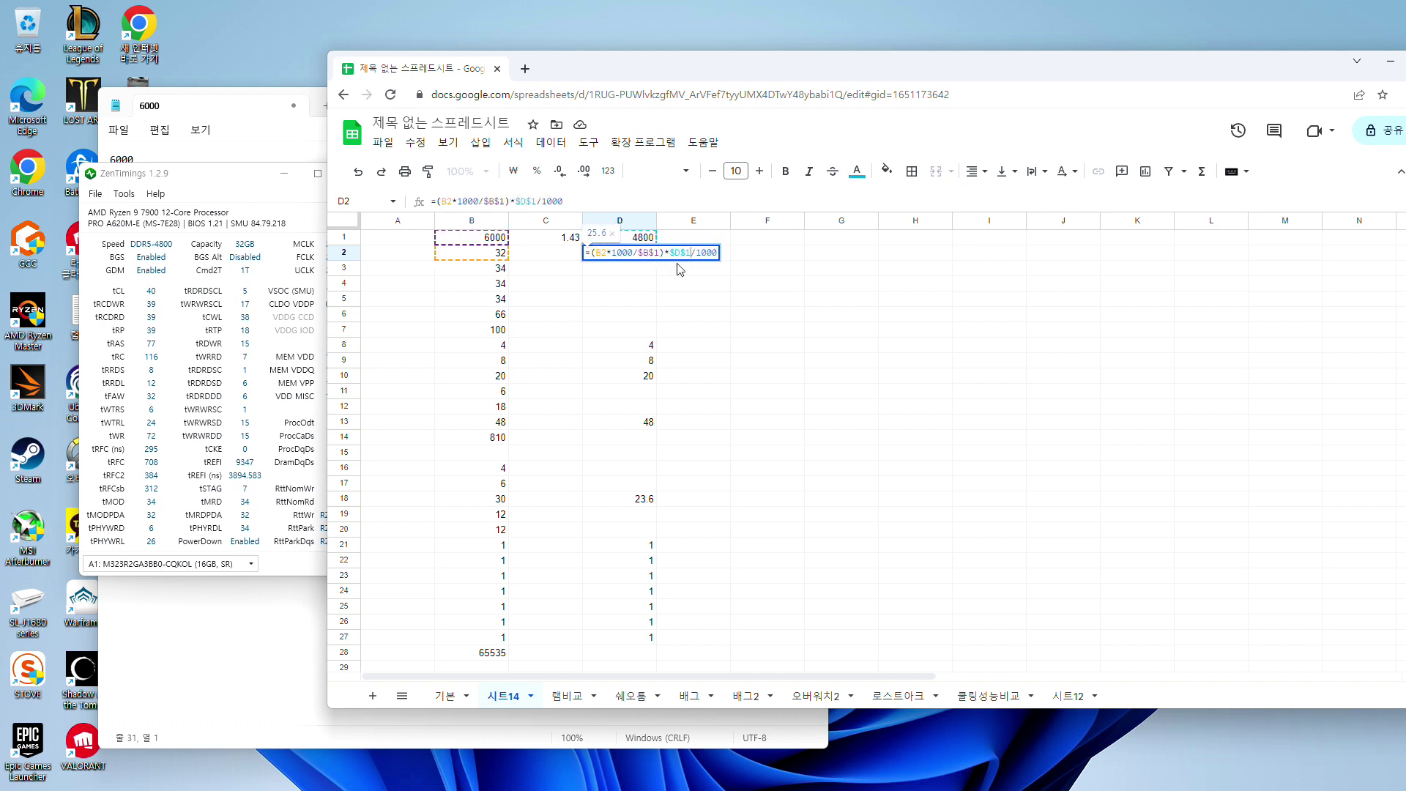
key("Return")
Fill the D2 formula down through D7 and copy it into D11, D12 and D14
left_click(648, 256)
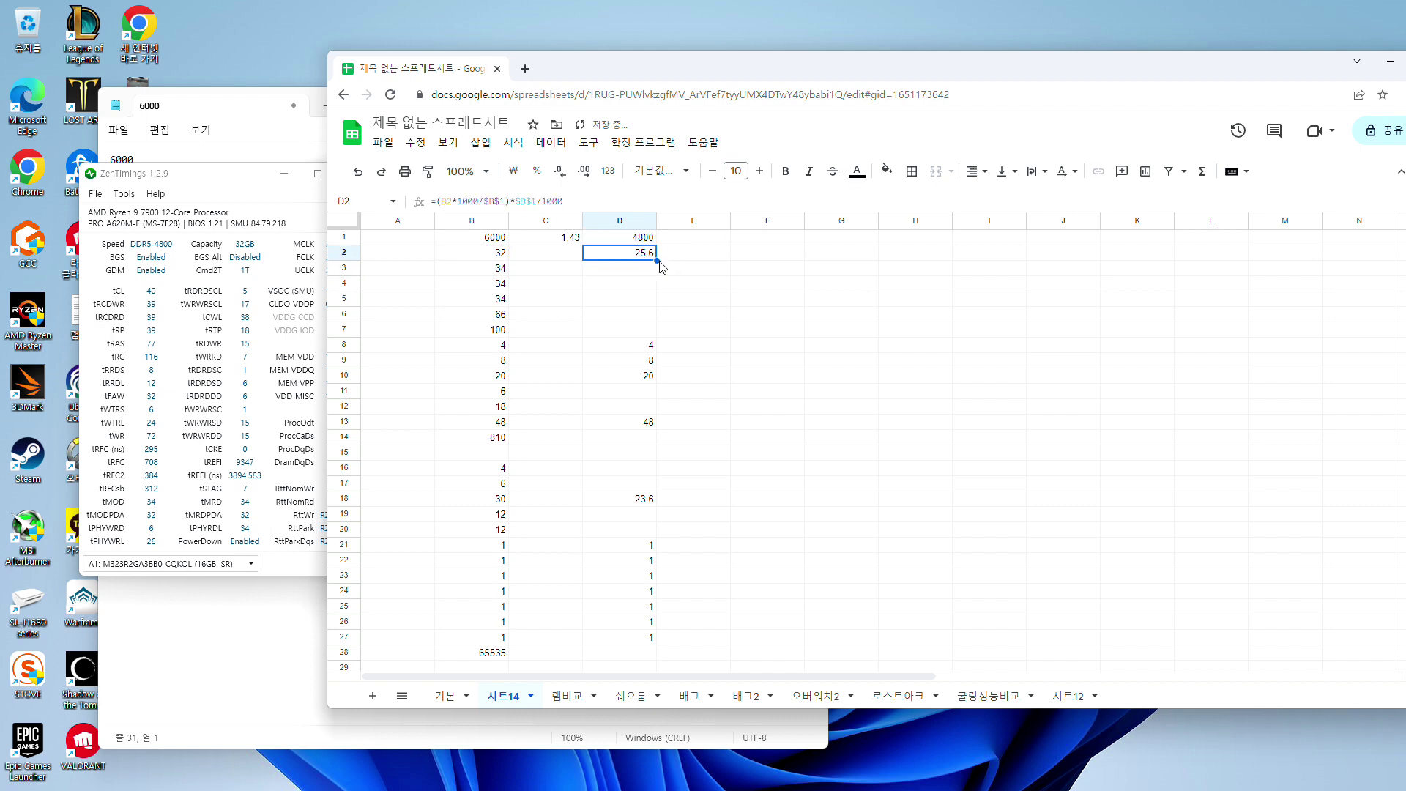
left_click_drag(657, 262, 649, 335)
left_click(648, 333)
key("ctrl+c")
left_click(644, 393)
key("ctrl+v")
left_click(645, 407)
key("ctrl+v")
left_click(631, 439)
key("ctrl+v")
Paste the scaling formula into cells D16, D17, D19 and D20
left_click(634, 482)
key("ctrl+v")
left_click(637, 454)
left_click(635, 468)
key("ctrl+v")
left_click(636, 514)
key("ctrl+v")
left_click(634, 528)
key("ctrl+v")
Enter 65535 in cell D28
left_click(622, 576)
left_click(630, 653)
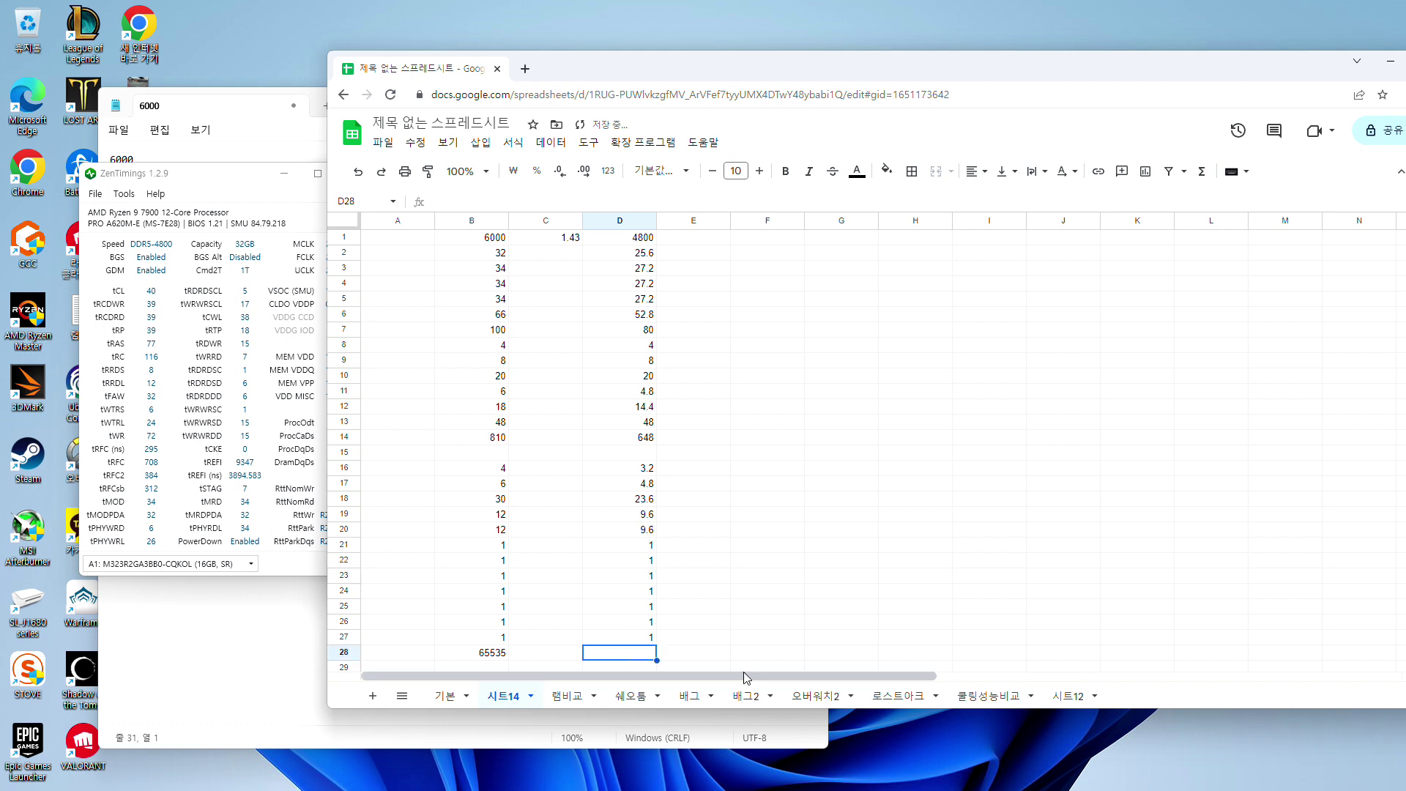
type("65535")
key("Up")
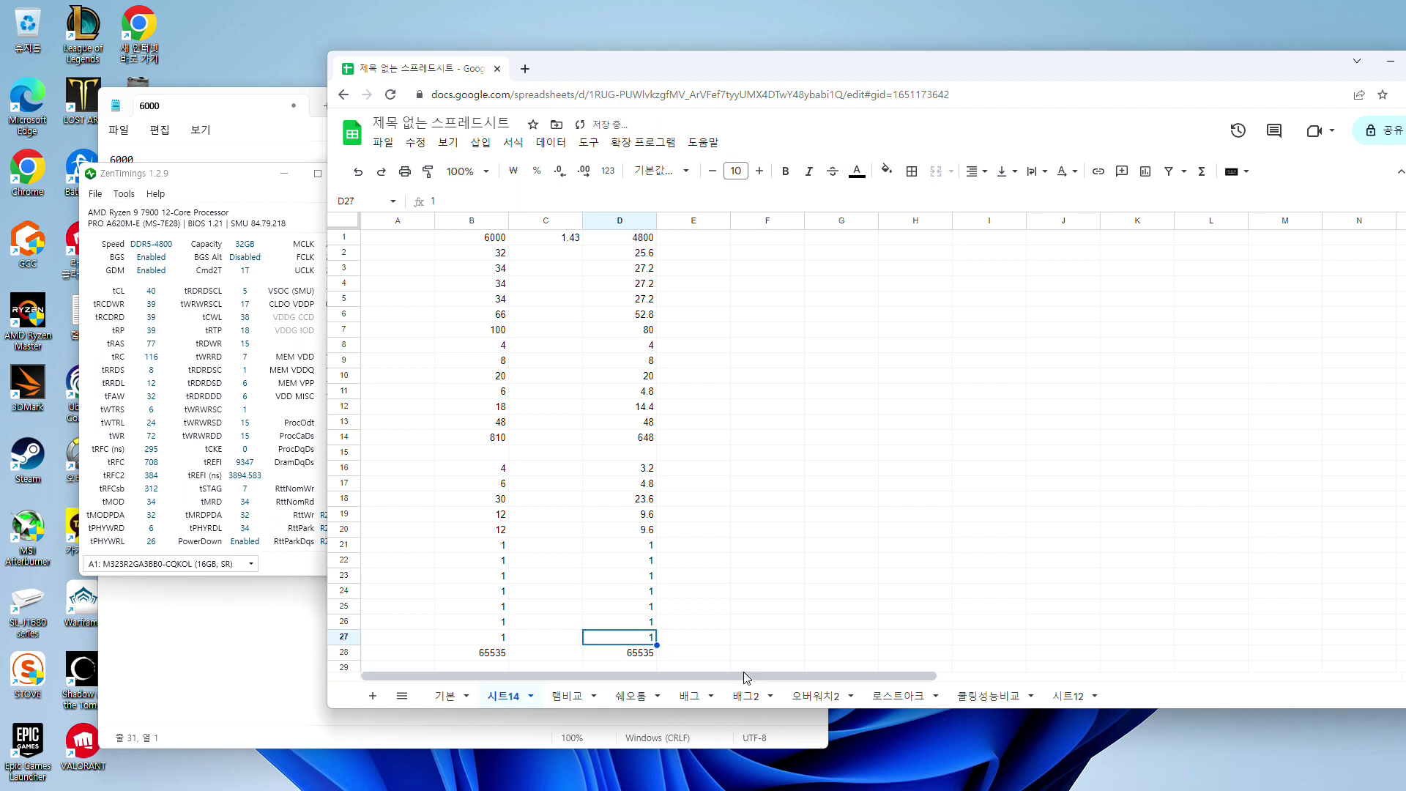
Replace the calculated value in D2 with 26
left_click(640, 250)
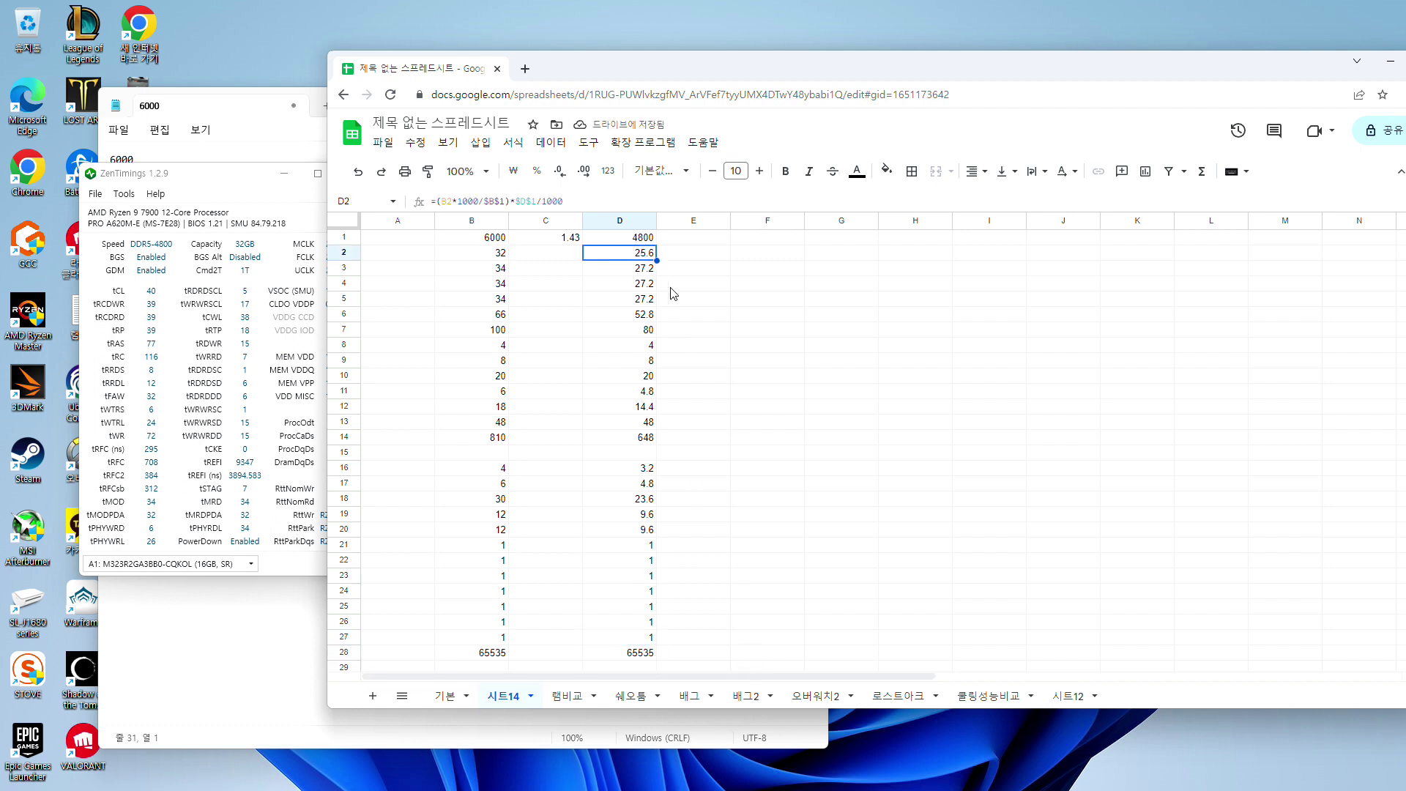
type("26")
key("Return")
key("Up")
key("Down")
key("Left")
key("Left")
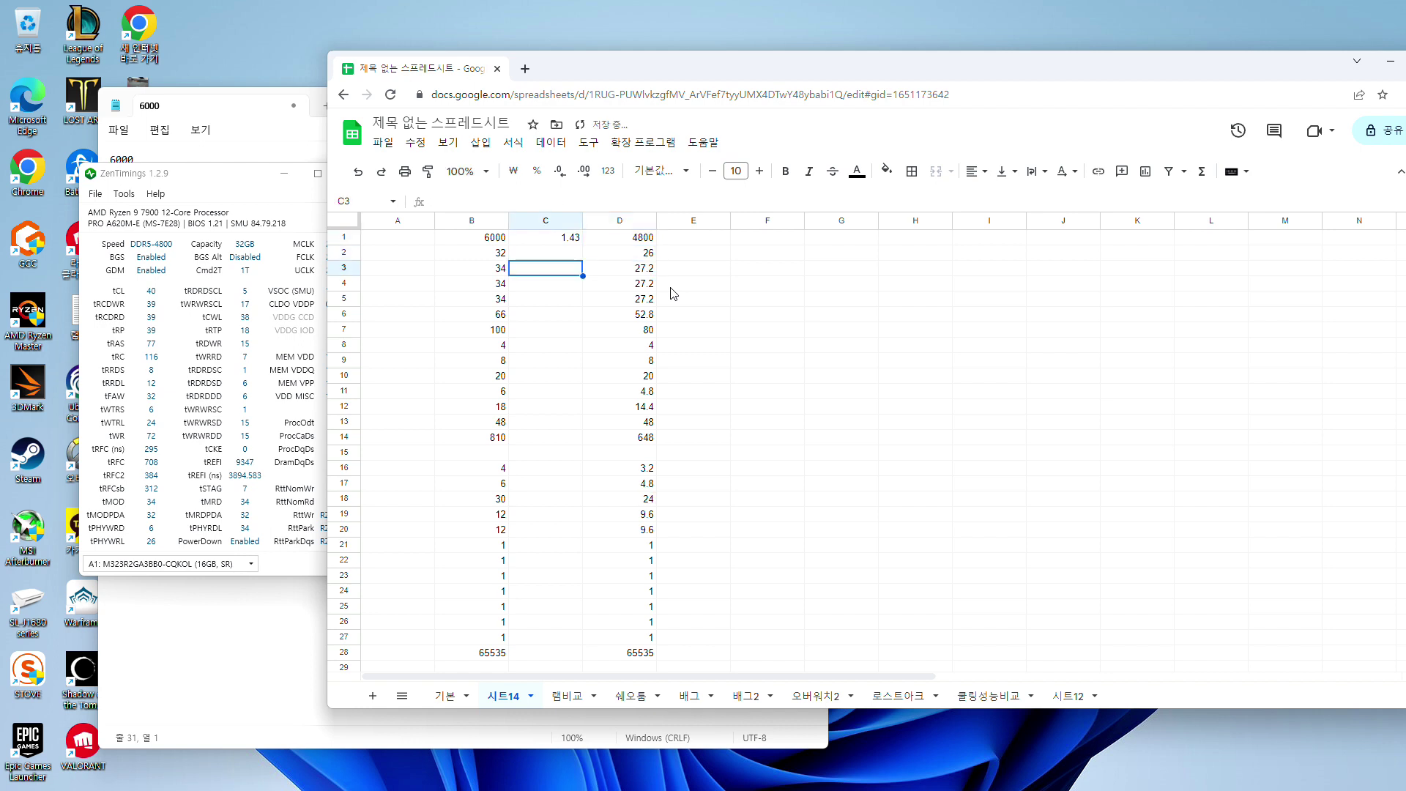
Replace the calculated values in D3, D4 and D5 with 28 each
key("Right")
key("Right")
type("3")
key("BackSpace")
type("28")
key("Return")
type("28")
key("Return")
type("28")
key("Return")
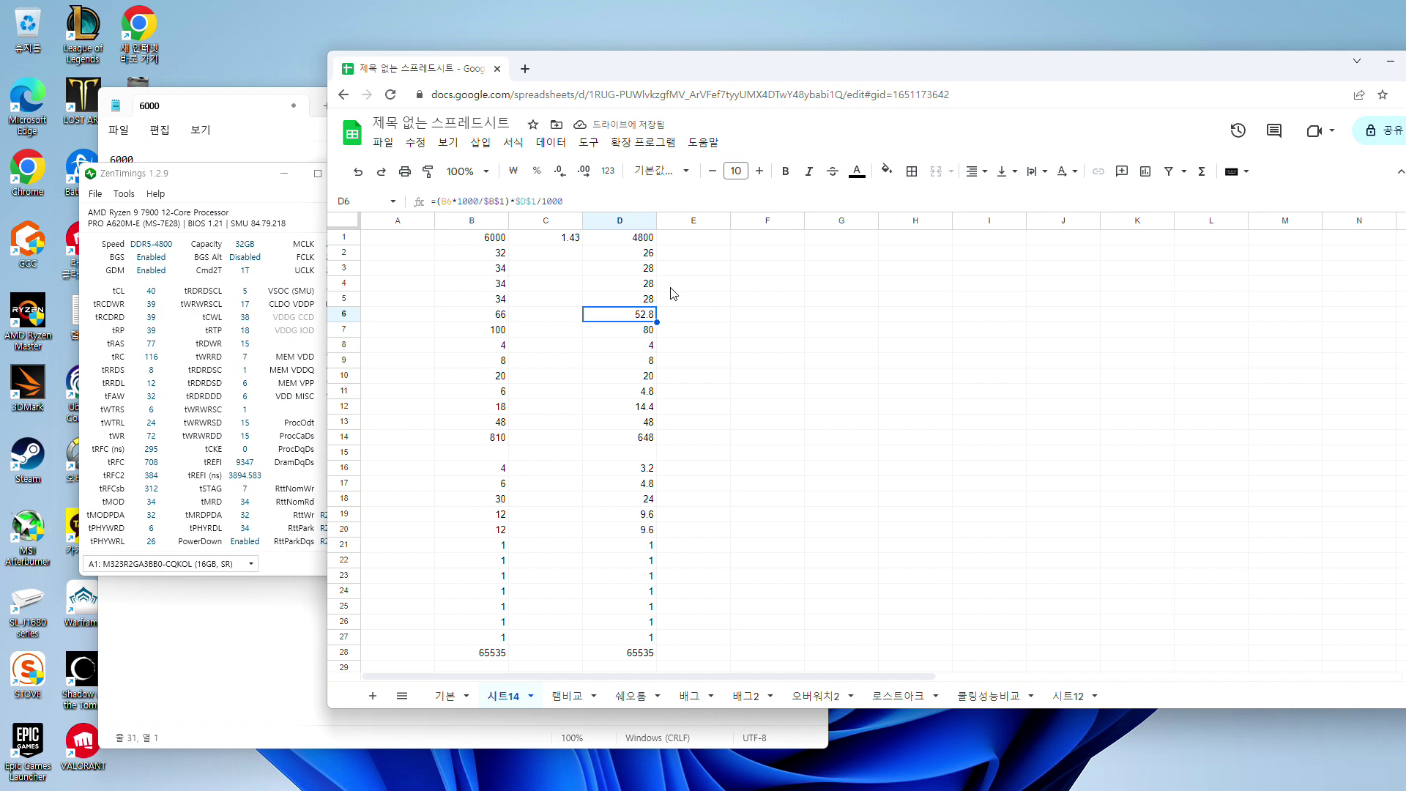
Replace the calculated values in D6 and D7 with 54 and 82
type("54")
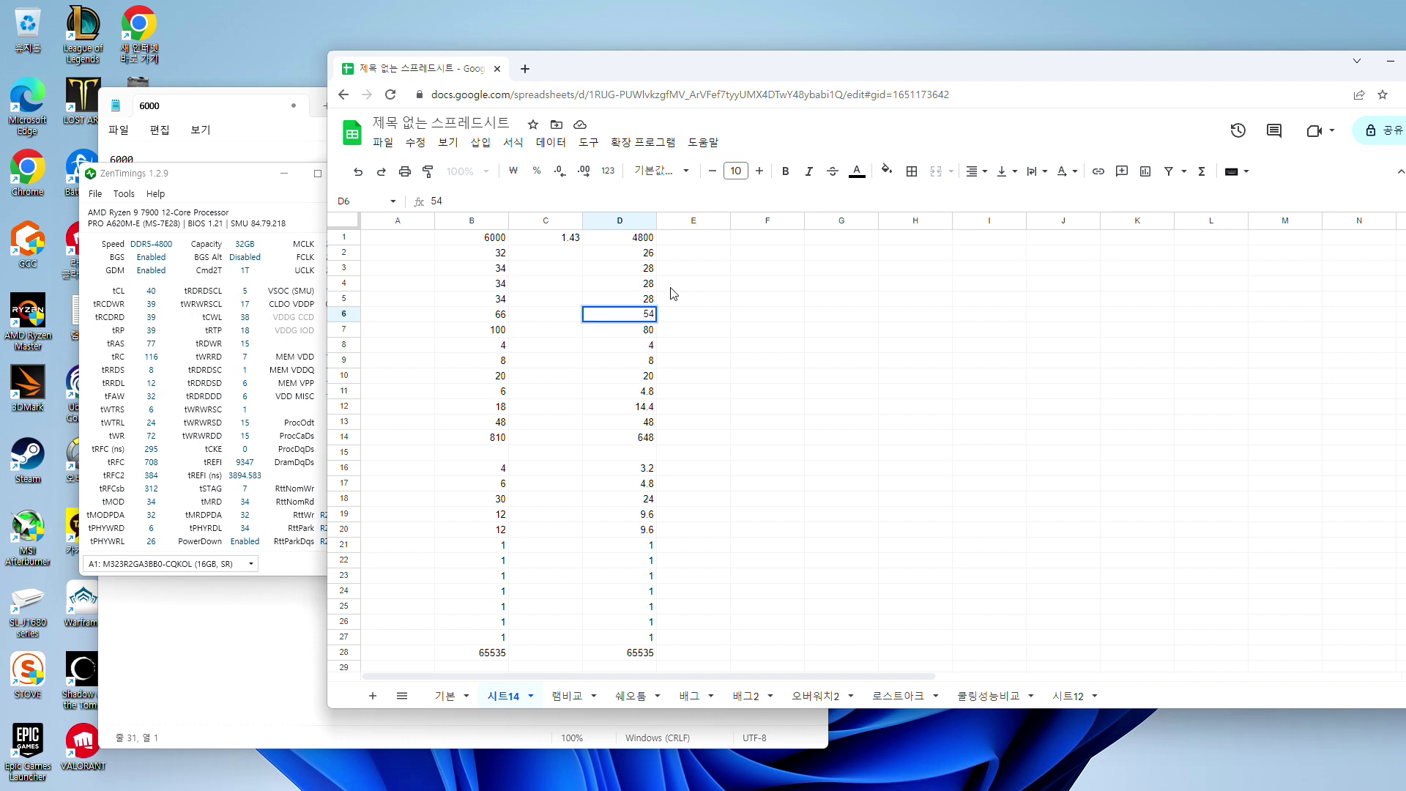
key("Return")
key("Up")
key("Up")
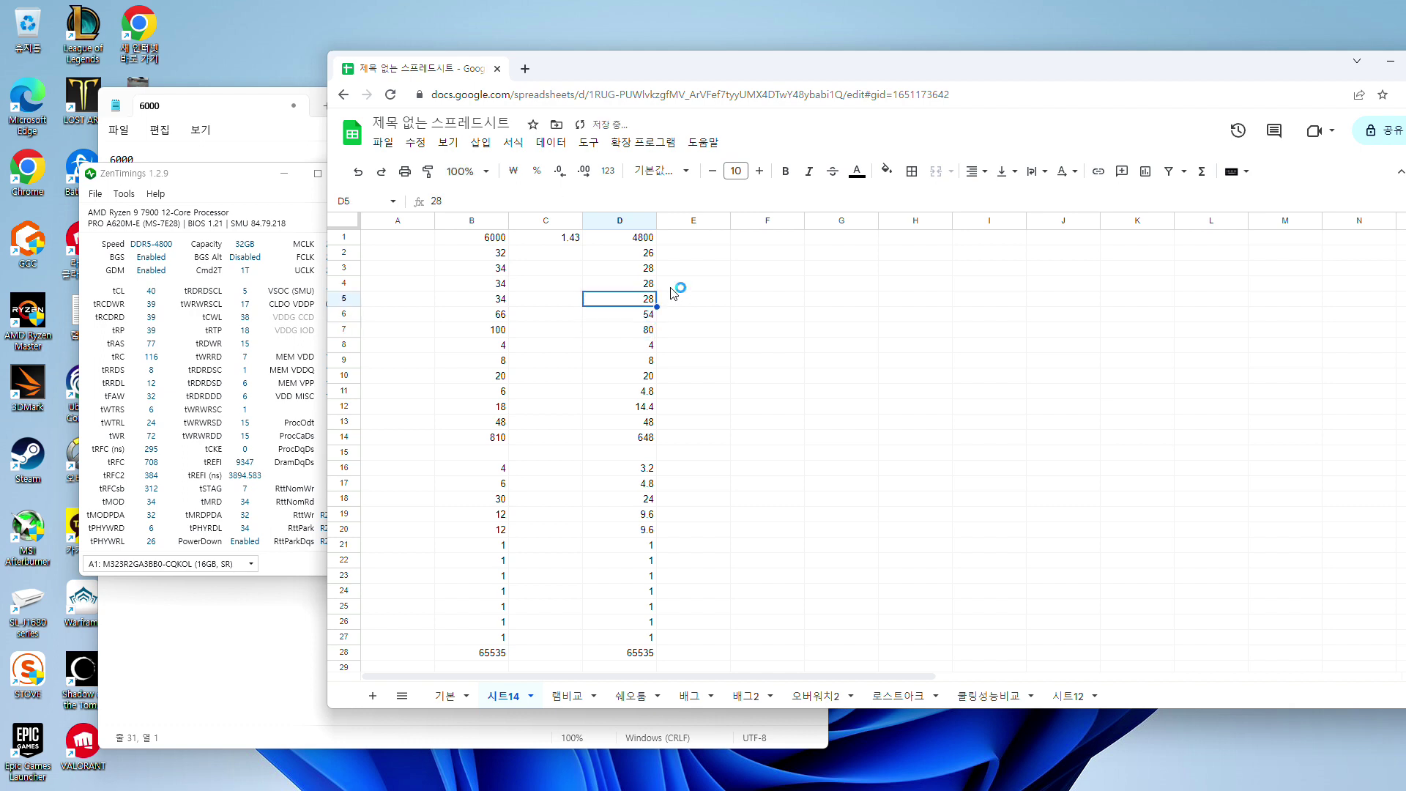
key("Down")
key("Down")
type("82")
key("Return")
Set cell D11 to 6, matching the value in column B of that row
key("Down")
key("Down")
key("Down")
key("Left")
key("Left")
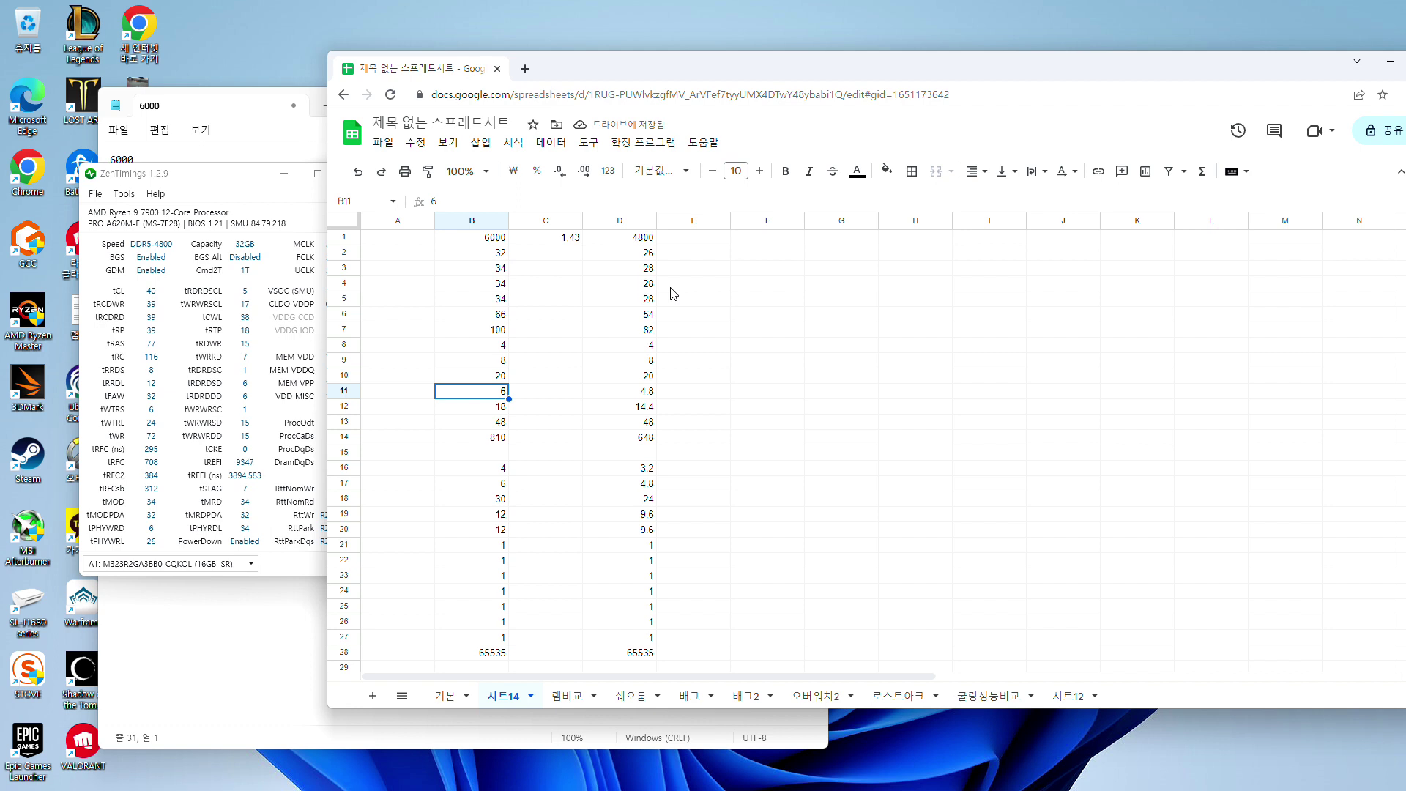
key("Right")
key("Right")
type("6")
key("Return")
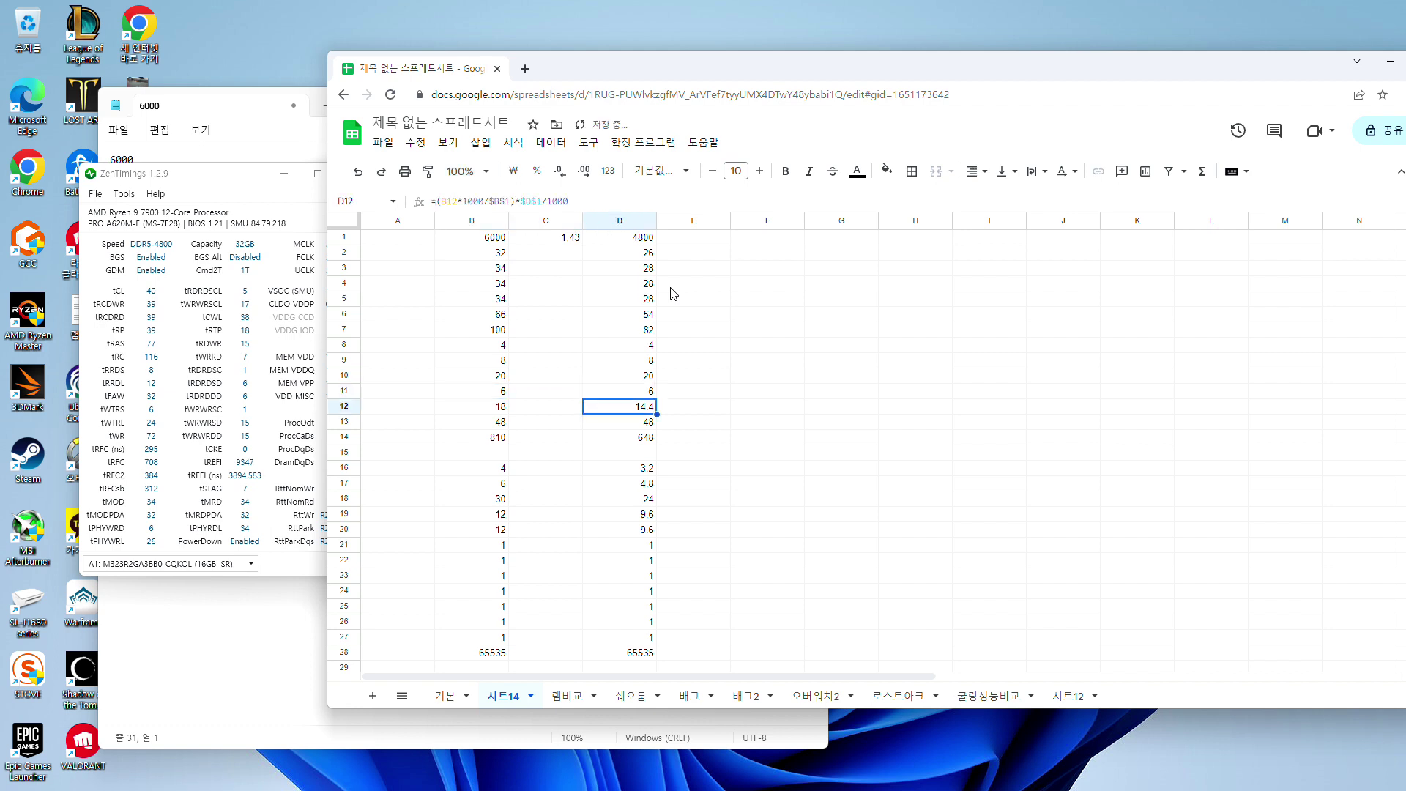
Replace the calculated value in D12 with 16
key("Left")
key("Left")
key("Right")
key("Right")
type("16")
key("Return")
Replace the calculated values in D16 and D17 with 4 and 6
key("Down")
key("Down")
key("Down")
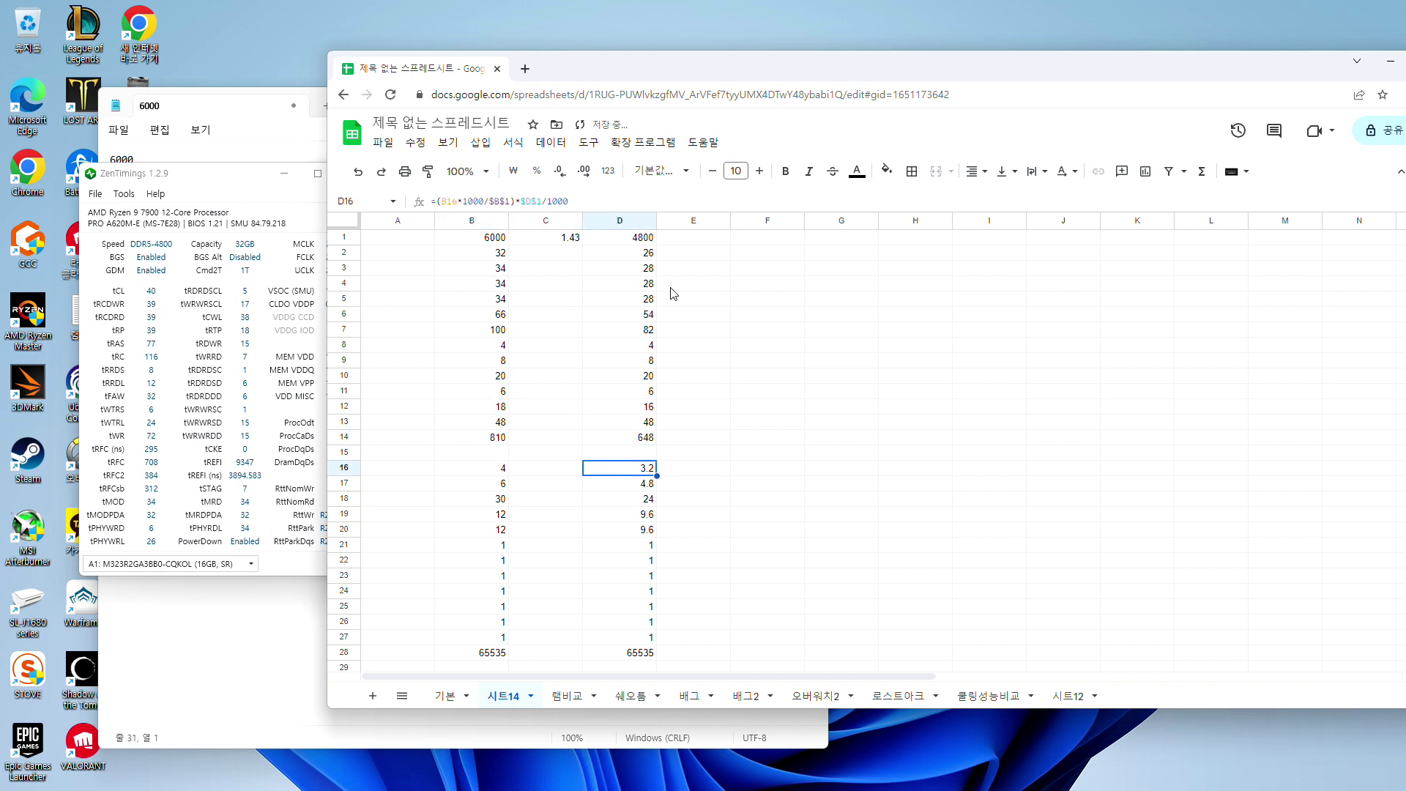
type("4")
key("Return")
type("6")
key("Return")
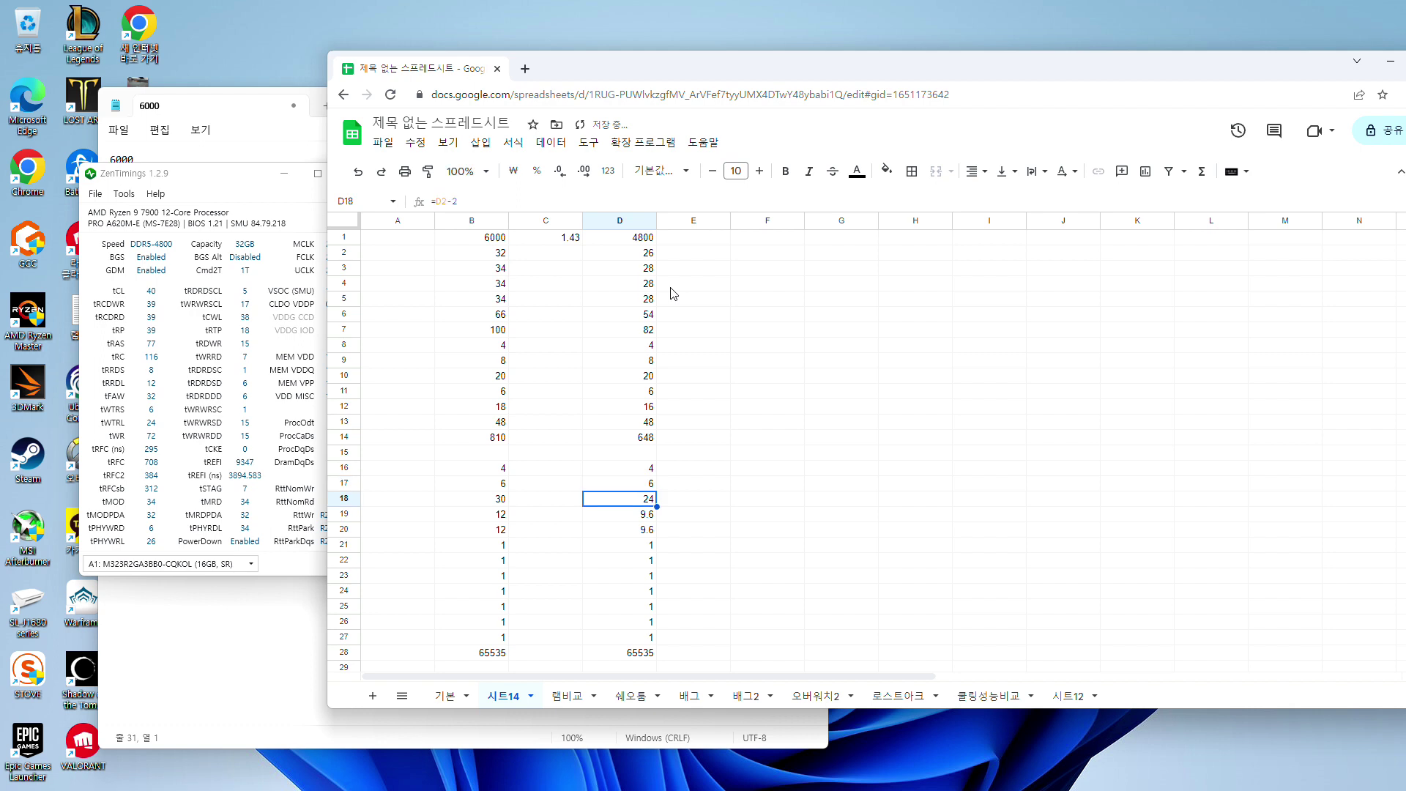
Keep the formula in D18 and set D19 and D20 to 10 each
key("Down")
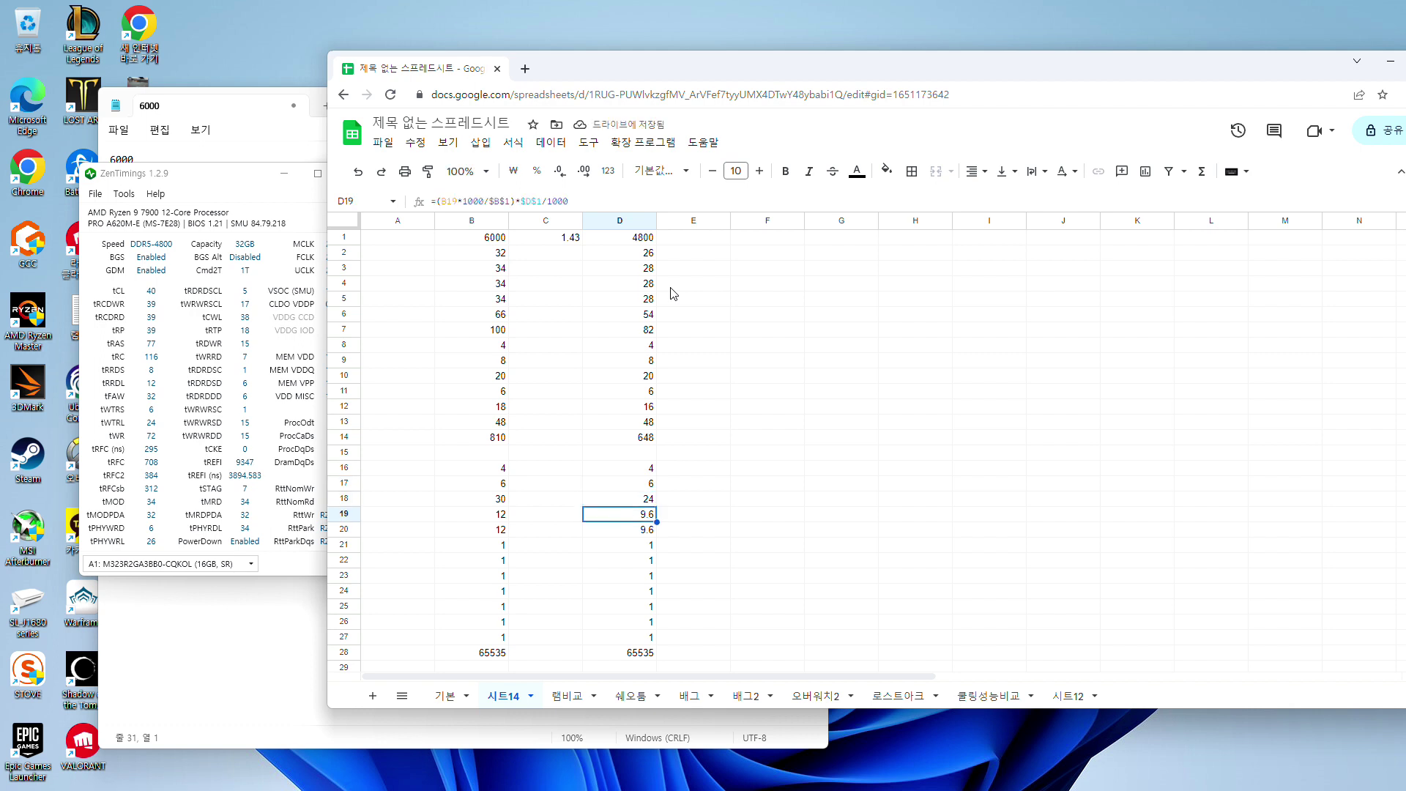
type("10")
key("Return")
type("10")
key("Return")
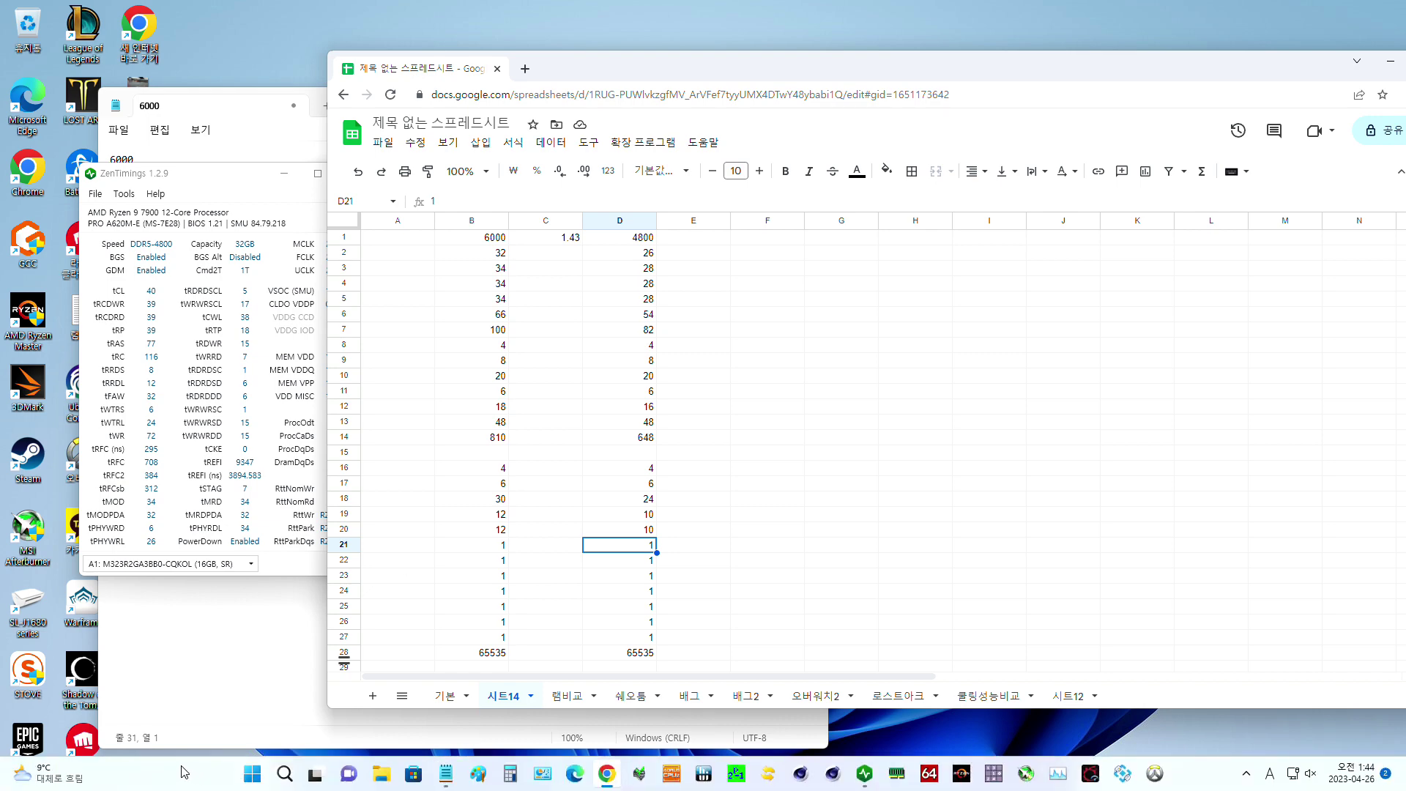
Restart the computer, letting Windows close Notepad without saving
left_click(253, 774)
left_click(884, 722)
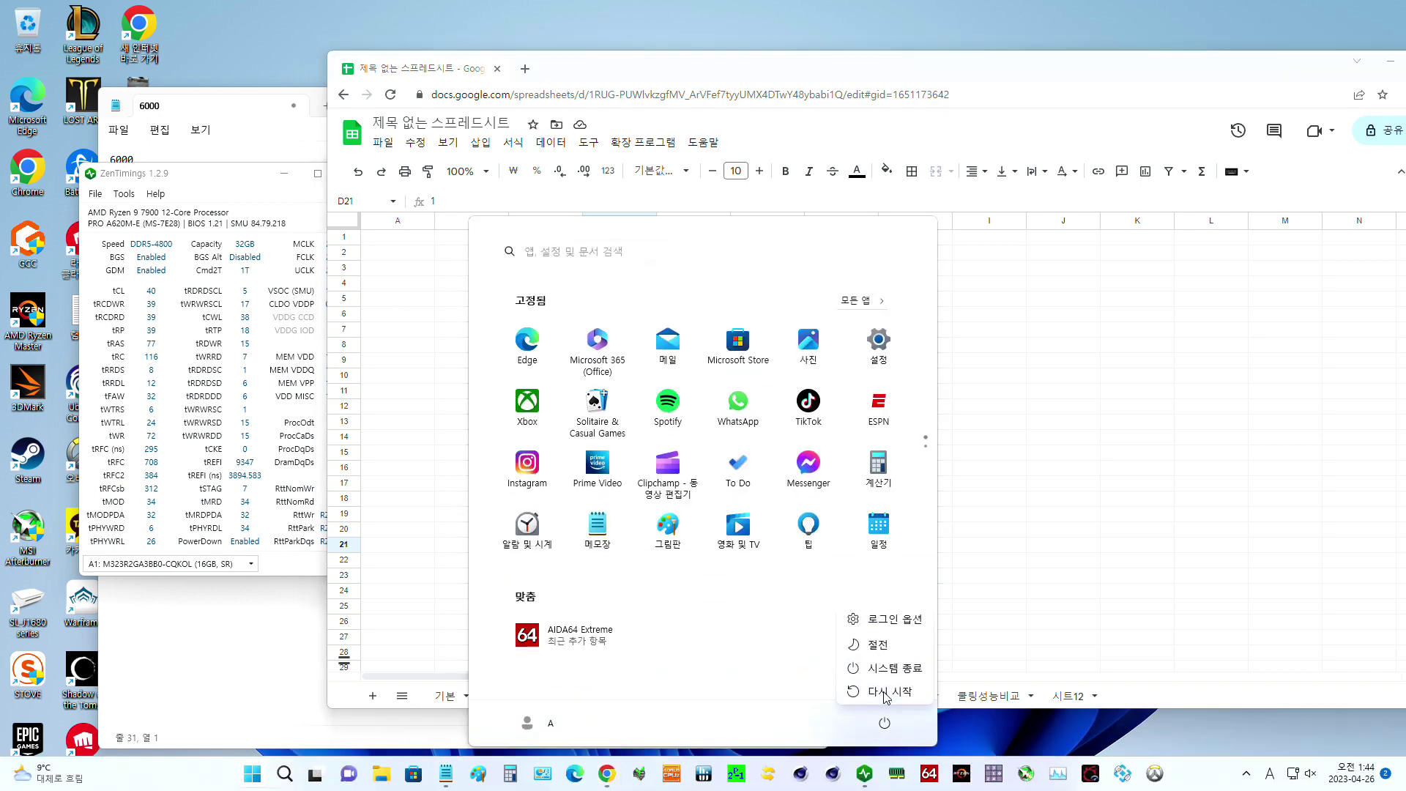
left_click(885, 695)
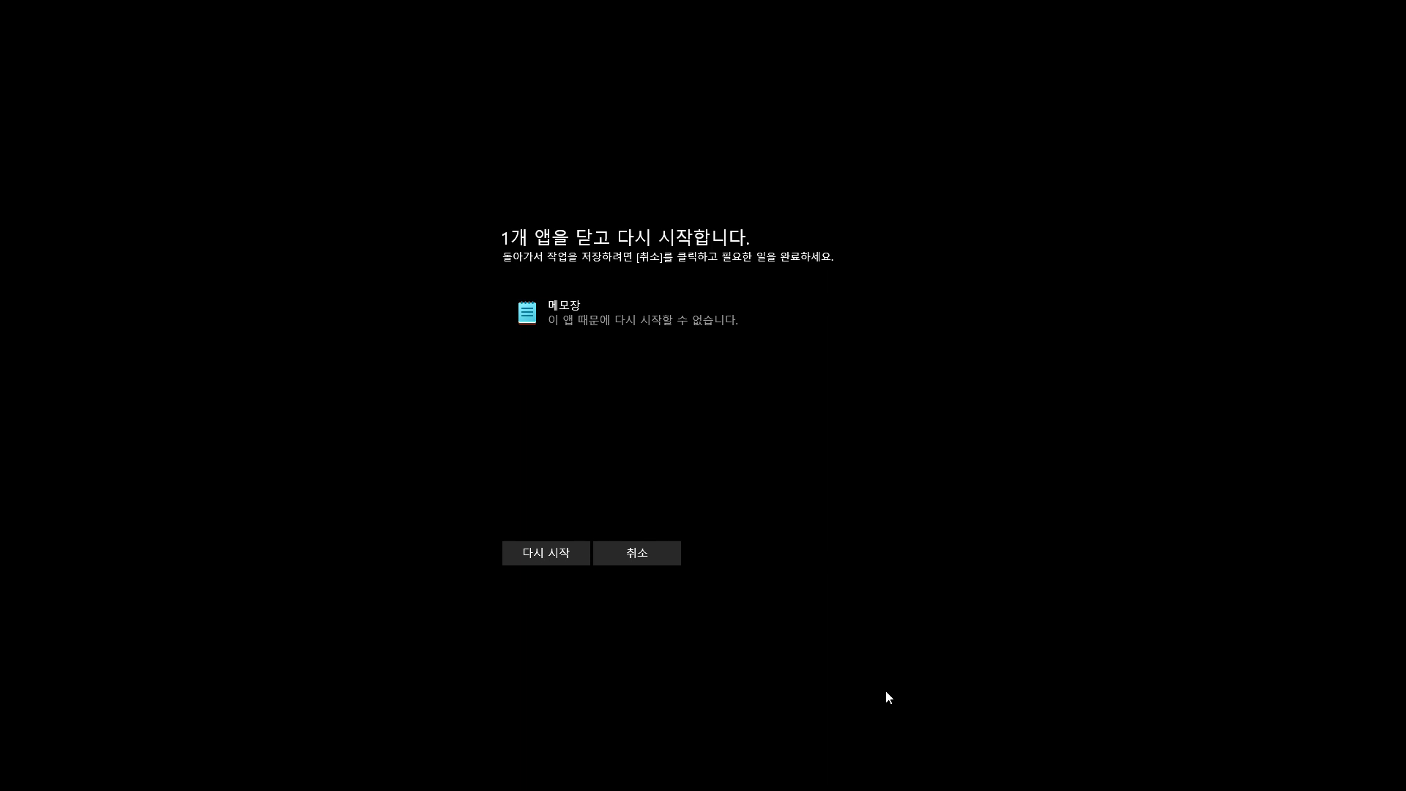
left_click(531, 558)
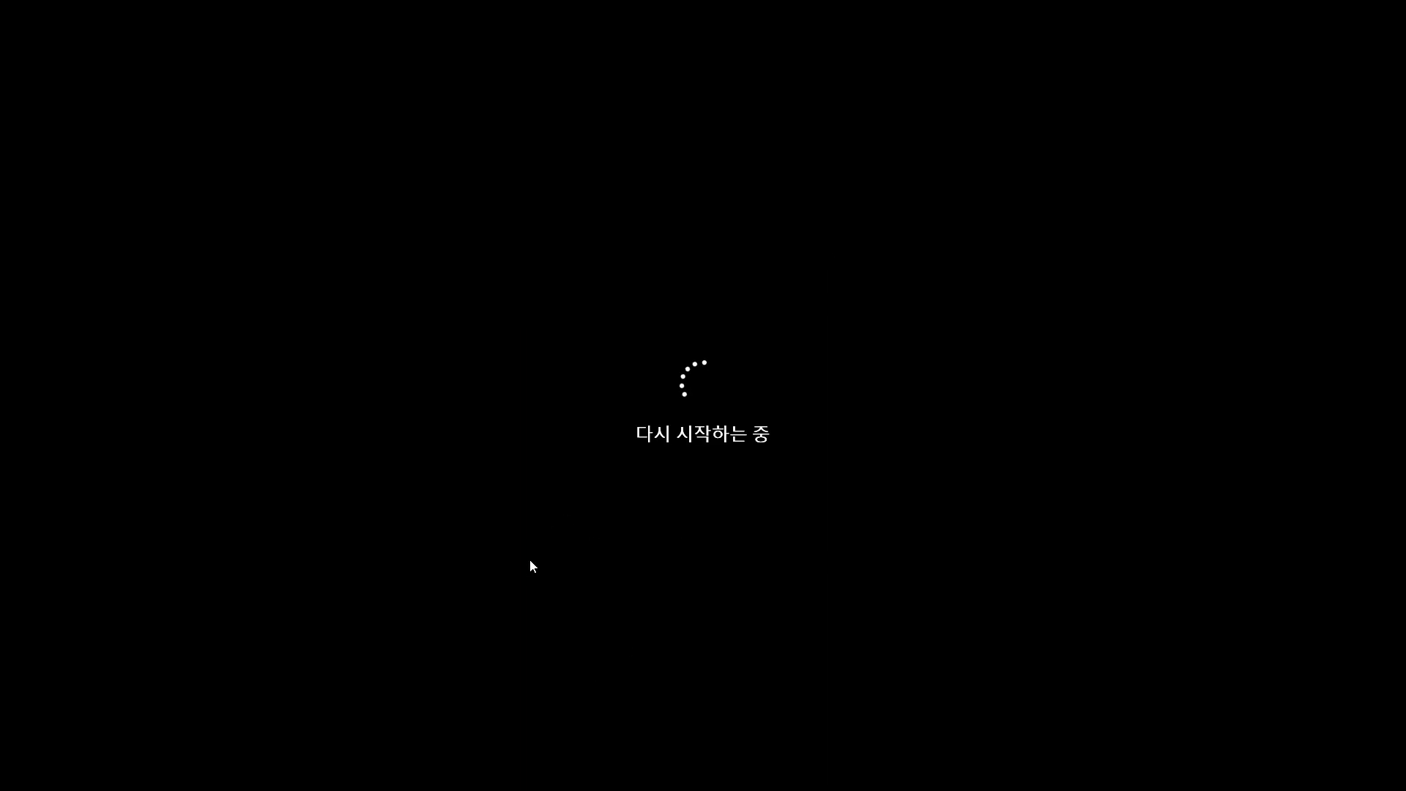